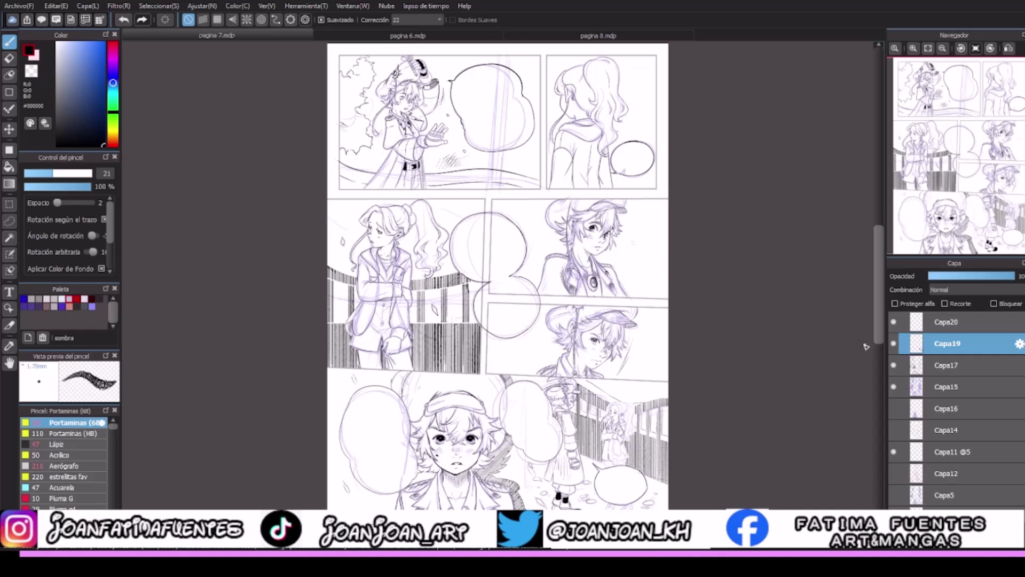
Draw the striped wall's base line in the lower-right street panel using the vanishing-point snap.
mouse_move(945, 62)
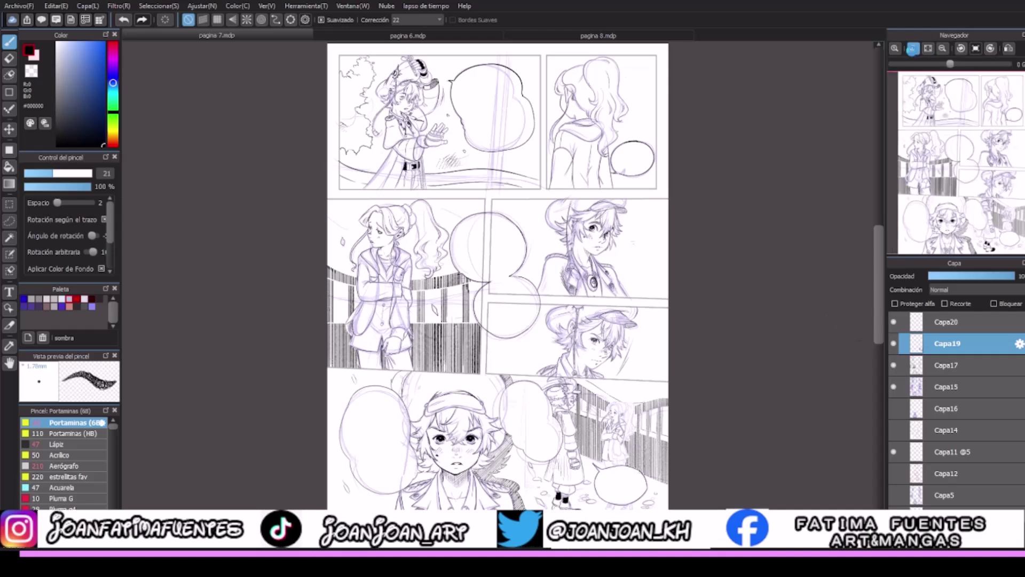
click(913, 48)
drag(965, 185, 986, 231)
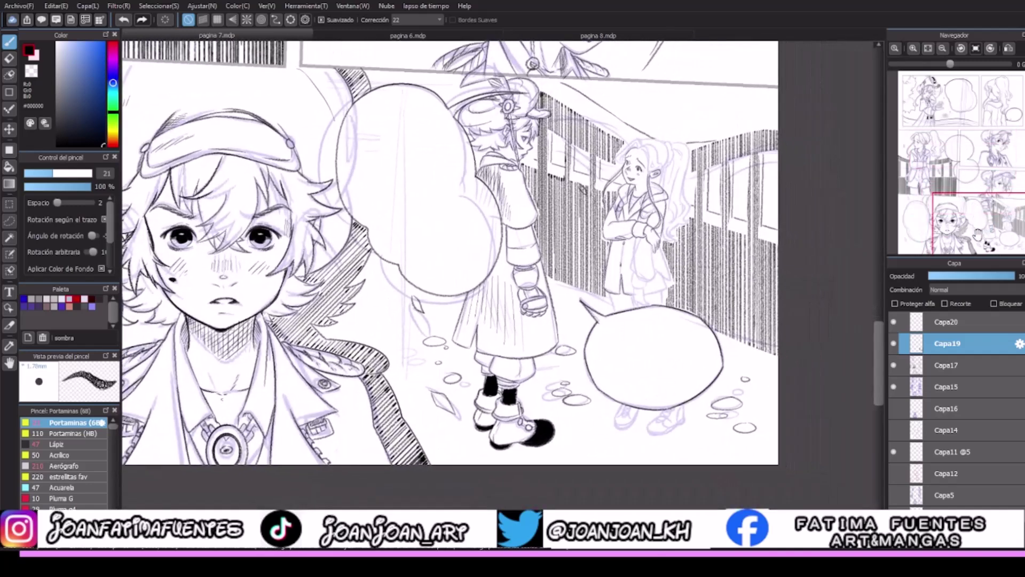
click(231, 21)
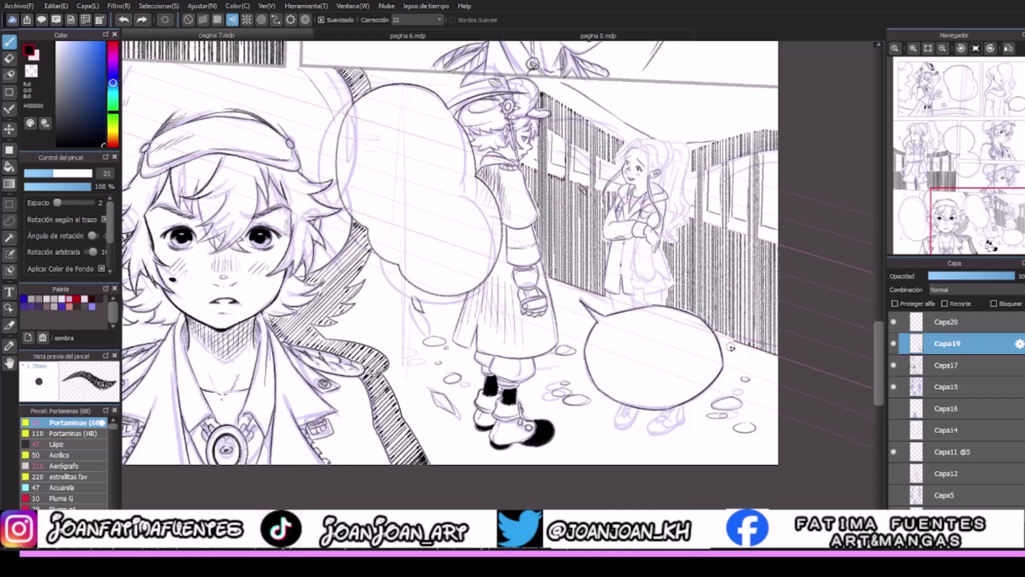
drag(549, 278, 794, 391)
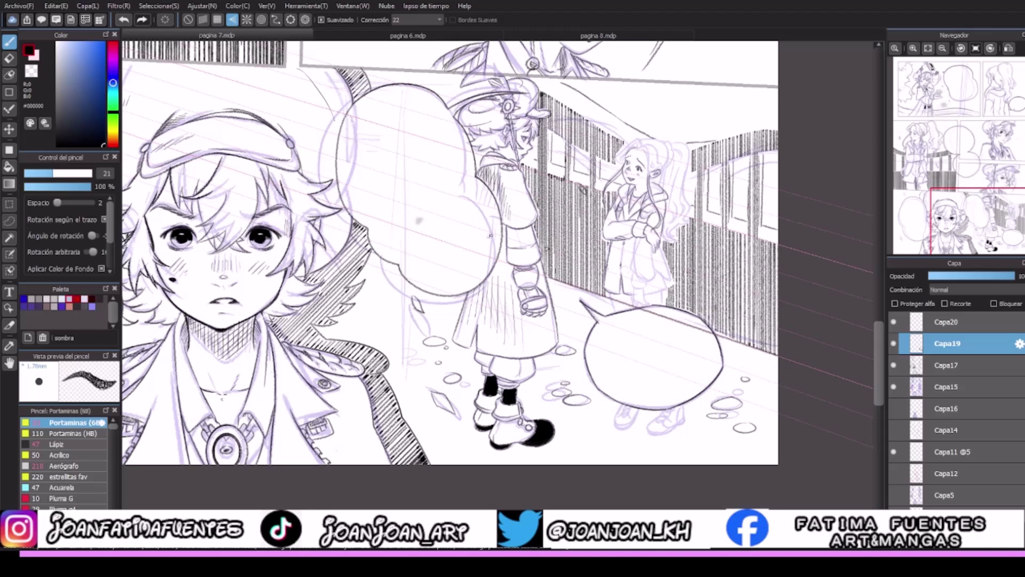
Erase the wall's base line where it crosses the round speech balloon, and turn off the perspective snap.
click(11, 60)
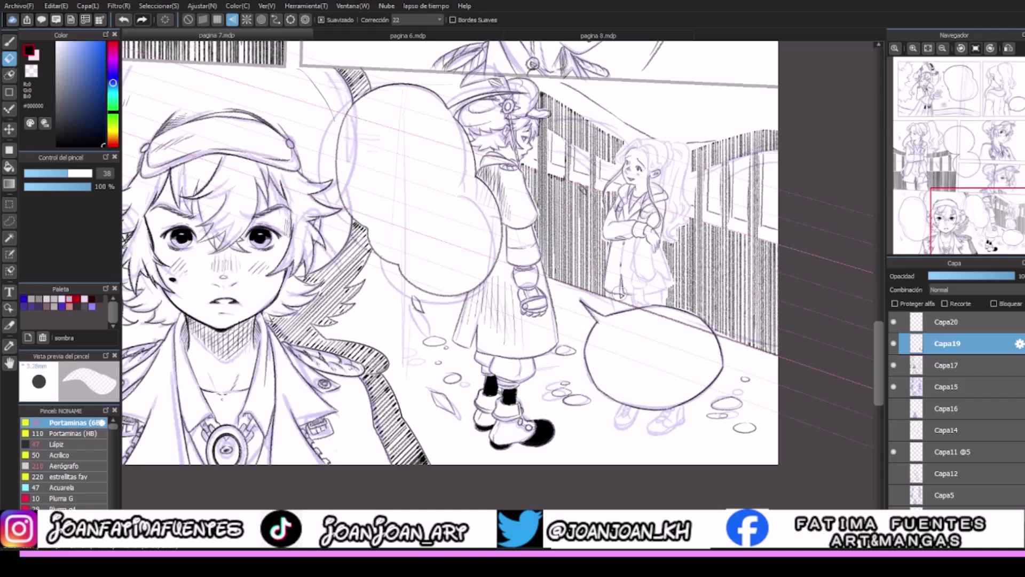
mouse_move(628, 311)
mouse_down()
mouse_move(696, 339)
mouse_move(715, 365)
mouse_up()
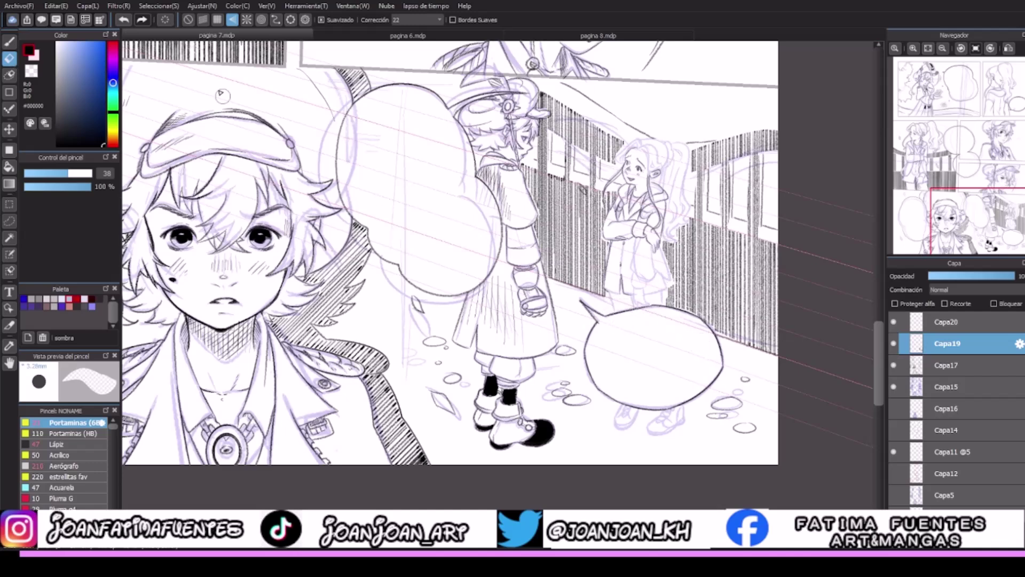
click(188, 19)
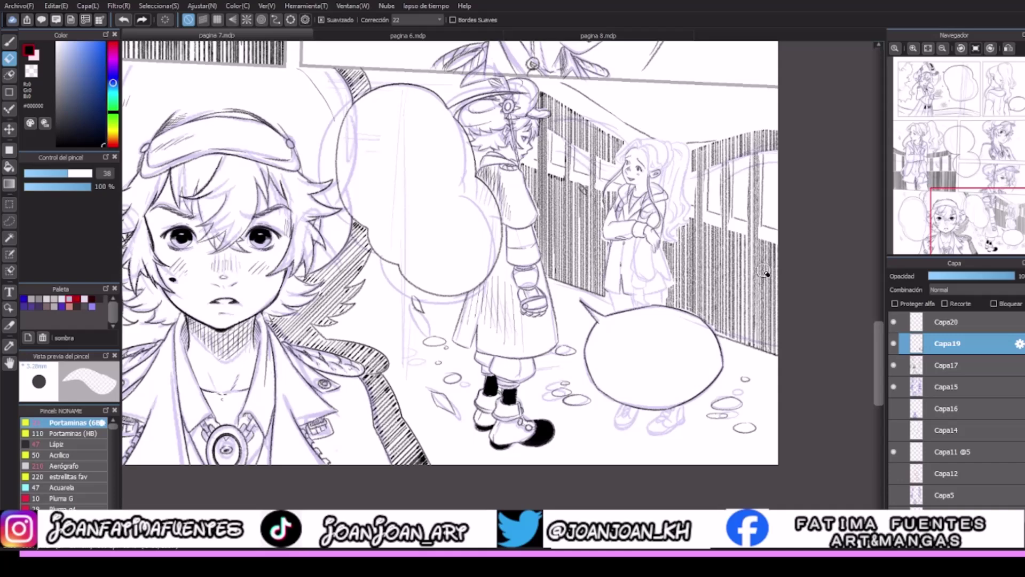
Ink the outline and toe line of the girl's left-hand shoe below the round speech balloon with the pencil brush.
click(913, 49)
click(913, 49)
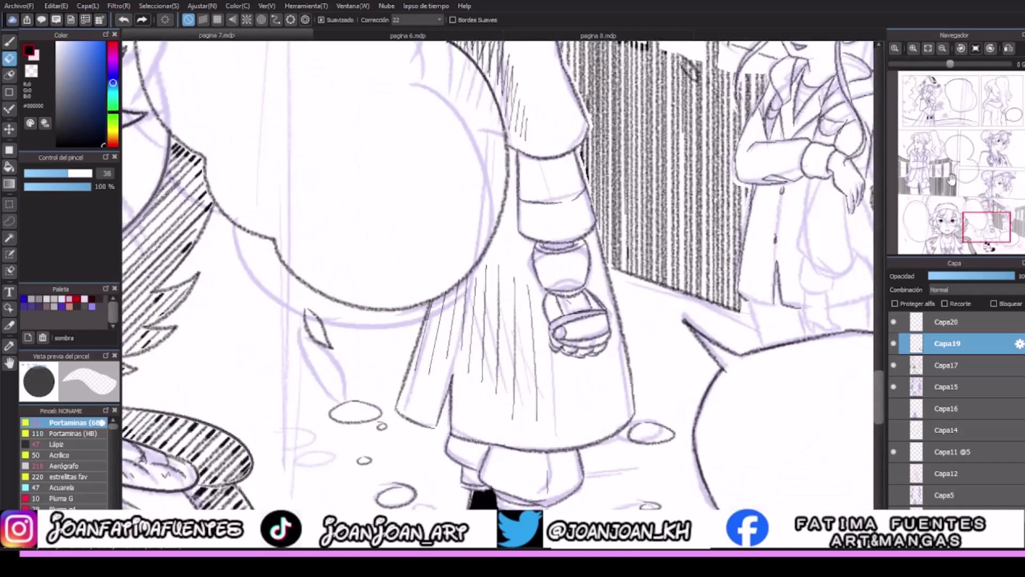
drag(985, 226, 1001, 238)
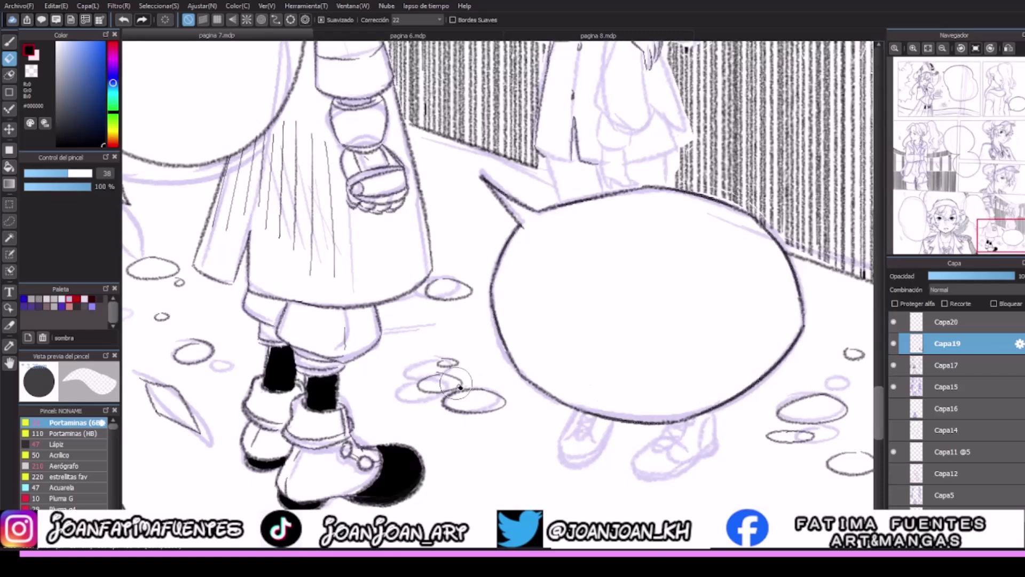
click(913, 48)
drag(1000, 236, 1009, 244)
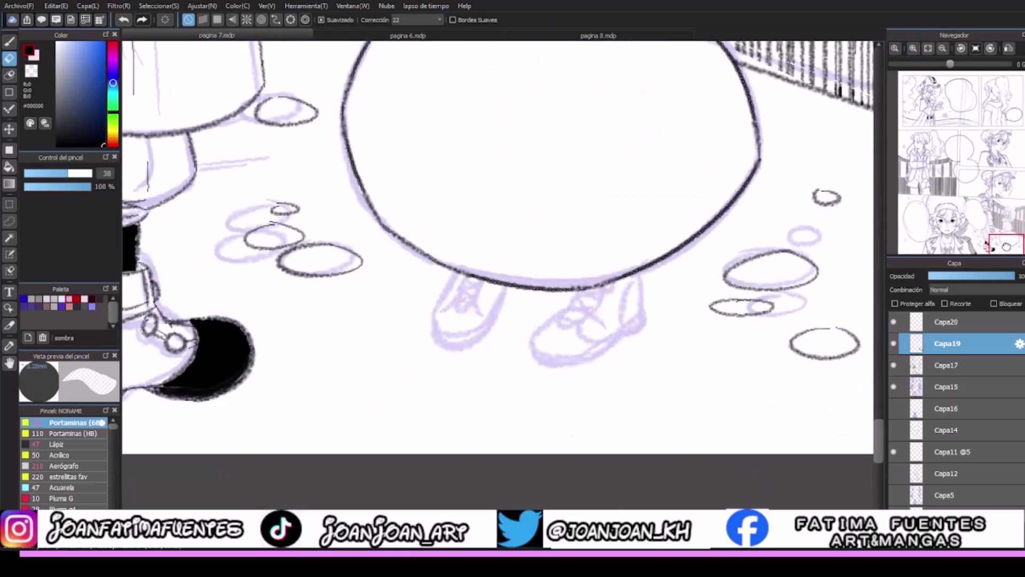
click(9, 41)
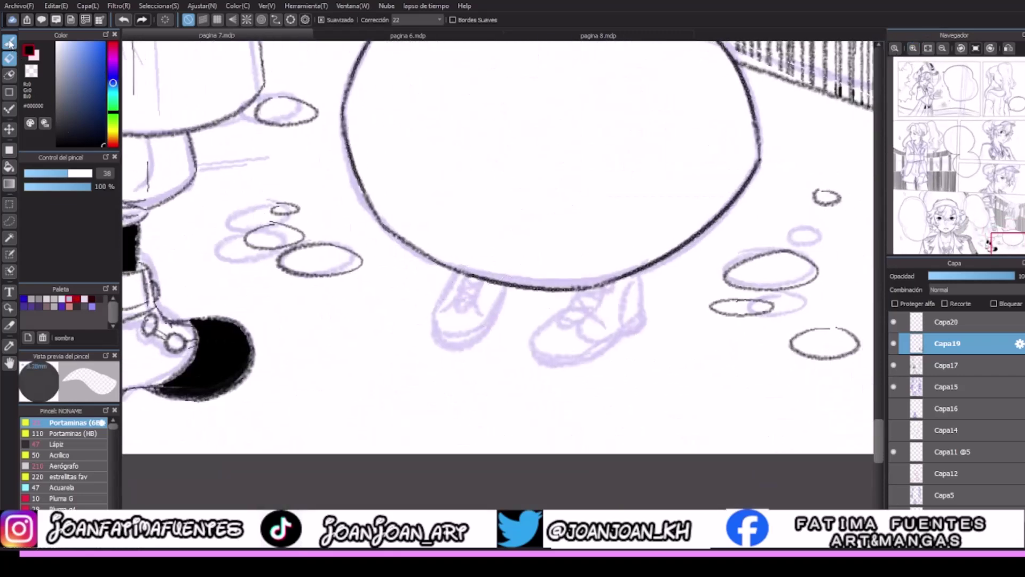
mouse_move(449, 269)
mouse_down()
mouse_move(430, 322)
mouse_move(456, 348)
mouse_move(488, 326)
mouse_move(508, 283)
mouse_move(501, 299)
mouse_up()
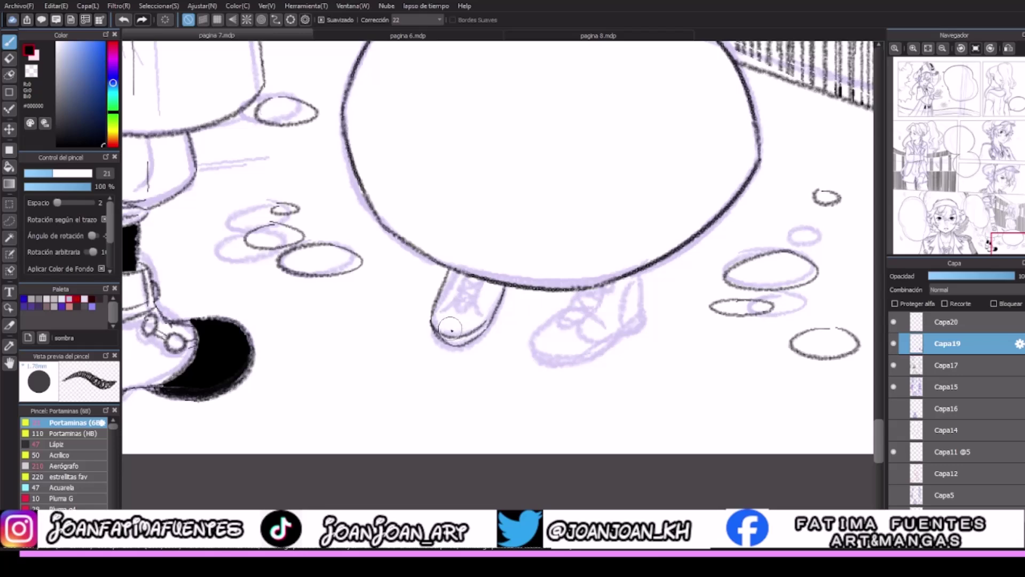
drag(432, 317, 490, 321)
key(ctrl+z)
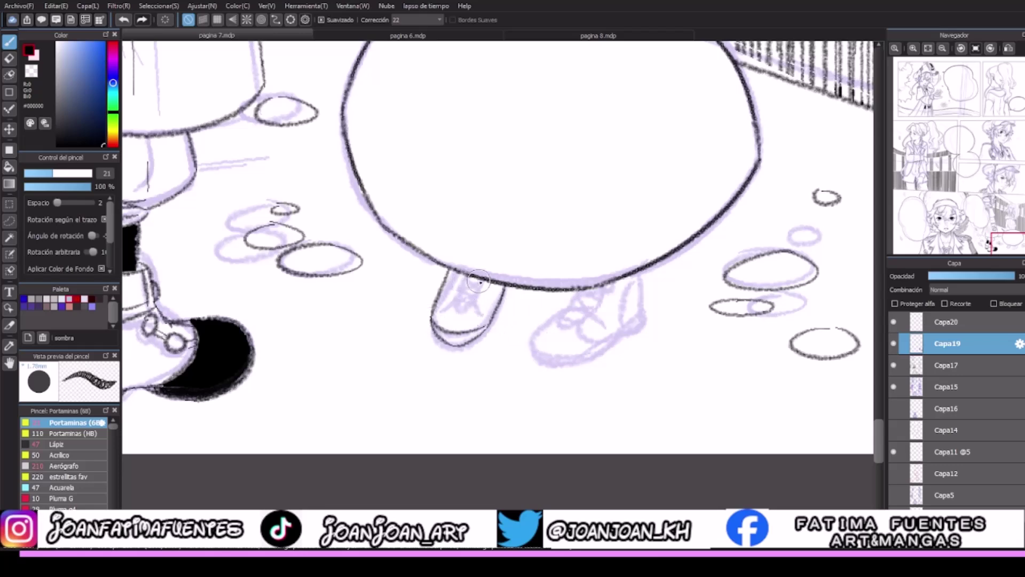
Ink the crossed laces and tongue of the left-hand shoe over the lilac sketch.
mouse_move(477, 280)
mouse_down()
mouse_move(477, 302)
mouse_move(497, 318)
mouse_up()
key(ctrl+z)
key(ctrl+z)
mouse_move(473, 277)
mouse_down()
mouse_move(465, 293)
mouse_move(482, 293)
mouse_move(499, 318)
mouse_move(483, 297)
mouse_move(437, 307)
mouse_move(462, 289)
mouse_move(478, 299)
mouse_move(468, 283)
mouse_move(481, 275)
mouse_move(481, 291)
mouse_up()
key(ctrl+z)
key(ctrl+z)
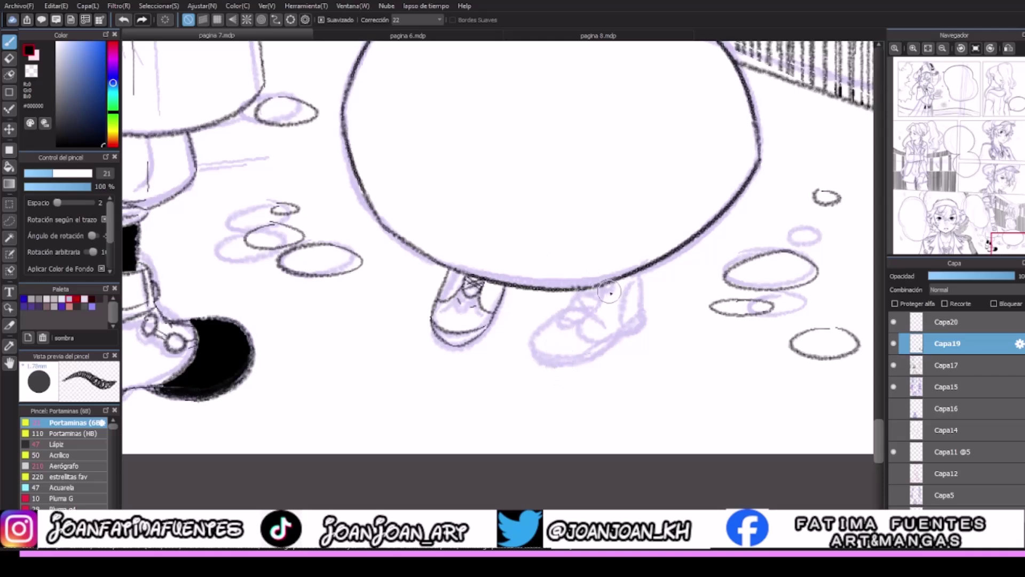
Ink the ankle opening and crossed laces of the right-hand shoe beneath the speech balloon.
mouse_move(610, 281)
mouse_down()
mouse_move(599, 308)
mouse_move(607, 287)
mouse_move(586, 288)
mouse_up()
key(ctrl+z)
drag(575, 288, 580, 299)
mouse_move(561, 309)
mouse_down()
mouse_move(590, 313)
mouse_move(596, 300)
mouse_move(585, 300)
mouse_move(599, 314)
mouse_move(575, 291)
mouse_move(601, 289)
mouse_move(575, 300)
mouse_move(572, 320)
mouse_up()
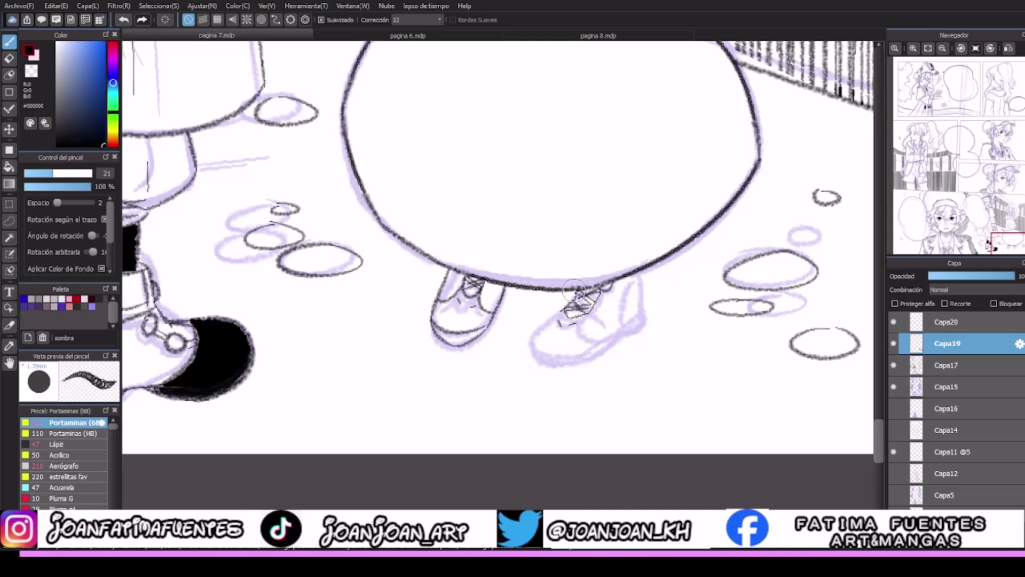
Ink the right-hand shoe's toe, heel and sole outline, and add its inner seams and lace bow.
mouse_move(570, 295)
mouse_down()
mouse_move(590, 304)
mouse_move(532, 328)
mouse_move(528, 352)
mouse_move(565, 364)
mouse_move(550, 369)
mouse_move(580, 367)
mouse_up()
key(ctrl+z)
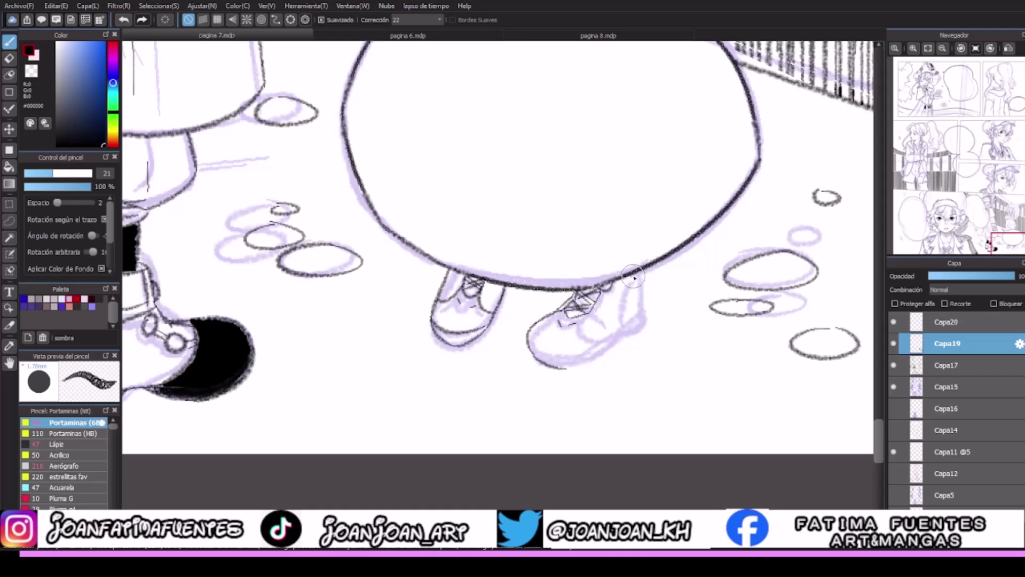
mouse_move(639, 269)
mouse_down()
mouse_move(637, 327)
mouse_move(638, 318)
mouse_move(566, 366)
mouse_move(538, 360)
mouse_move(578, 359)
mouse_move(480, 329)
mouse_move(574, 352)
mouse_move(562, 373)
mouse_move(615, 345)
mouse_move(621, 331)
mouse_move(571, 364)
mouse_up()
key(ctrl+z)
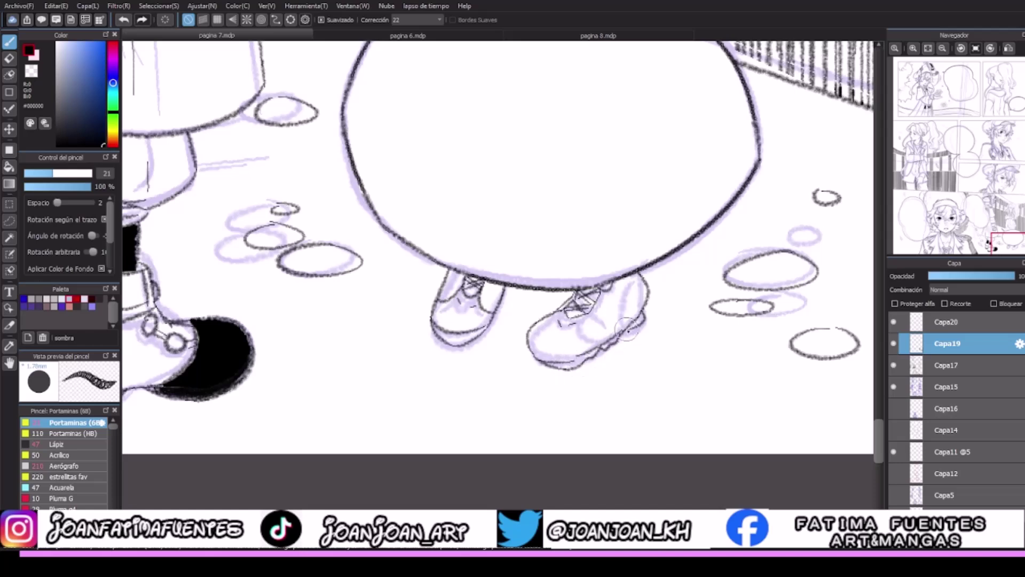
mouse_move(638, 276)
mouse_down()
mouse_move(629, 320)
mouse_move(592, 337)
mouse_up()
mouse_move(591, 305)
mouse_down()
mouse_move(587, 316)
mouse_move(599, 302)
mouse_up()
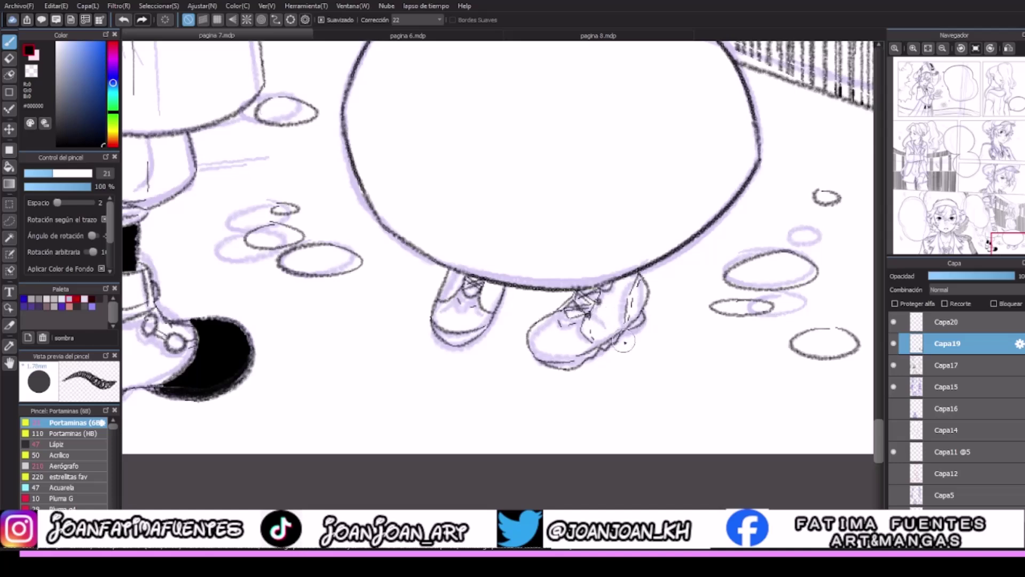
Add short horizontal ground-texture strokes around the shoes and between the stones.
drag(505, 366, 529, 362)
drag(508, 354, 524, 355)
drag(507, 347, 519, 350)
drag(652, 307, 673, 293)
drag(351, 276, 361, 284)
drag(357, 291, 362, 291)
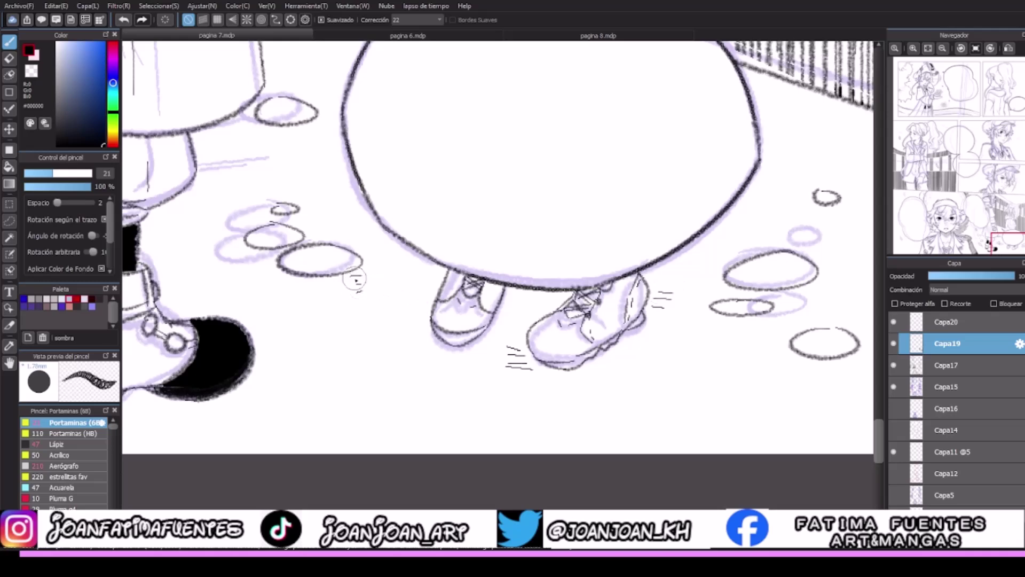
drag(210, 200, 233, 183)
drag(699, 246, 722, 247)
drag(687, 252, 716, 252)
drag(376, 328, 395, 325)
mouse_move(368, 338)
mouse_down()
mouse_move(379, 337)
mouse_move(364, 355)
mouse_up()
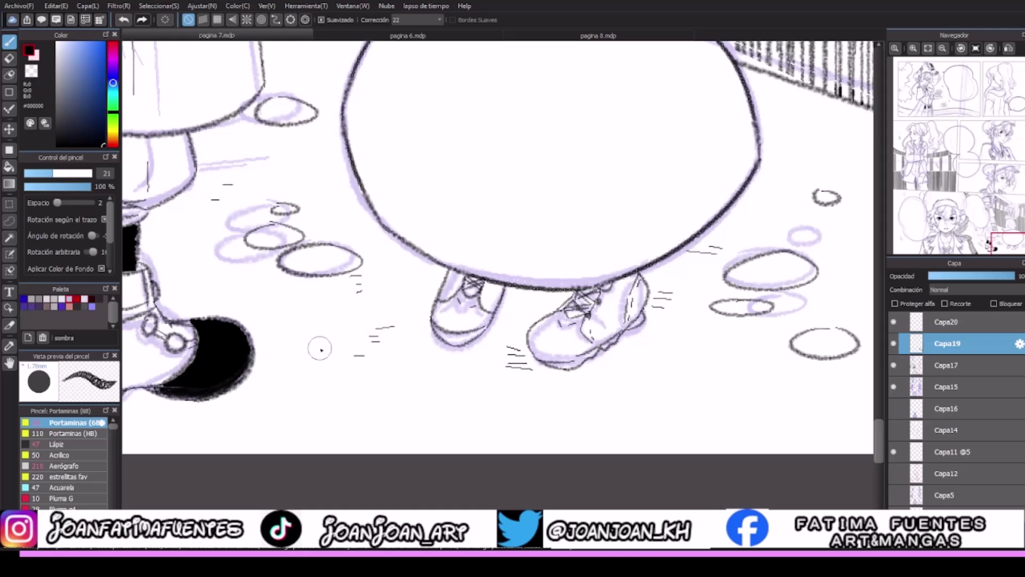
drag(305, 346, 307, 335)
drag(304, 326, 309, 324)
Ink the puffed lower sleeve, cuff and hand of the girl's hanging arm in front of her coat.
drag(883, 443, 884, 395)
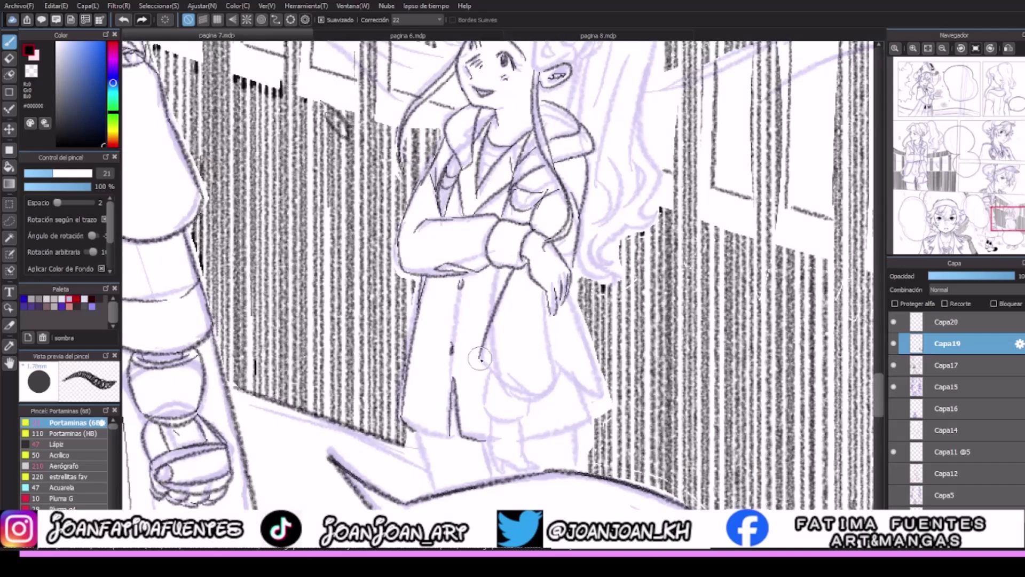
drag(482, 342, 504, 395)
mouse_move(549, 315)
mouse_down()
mouse_move(551, 393)
mouse_move(510, 404)
mouse_move(484, 385)
mouse_up()
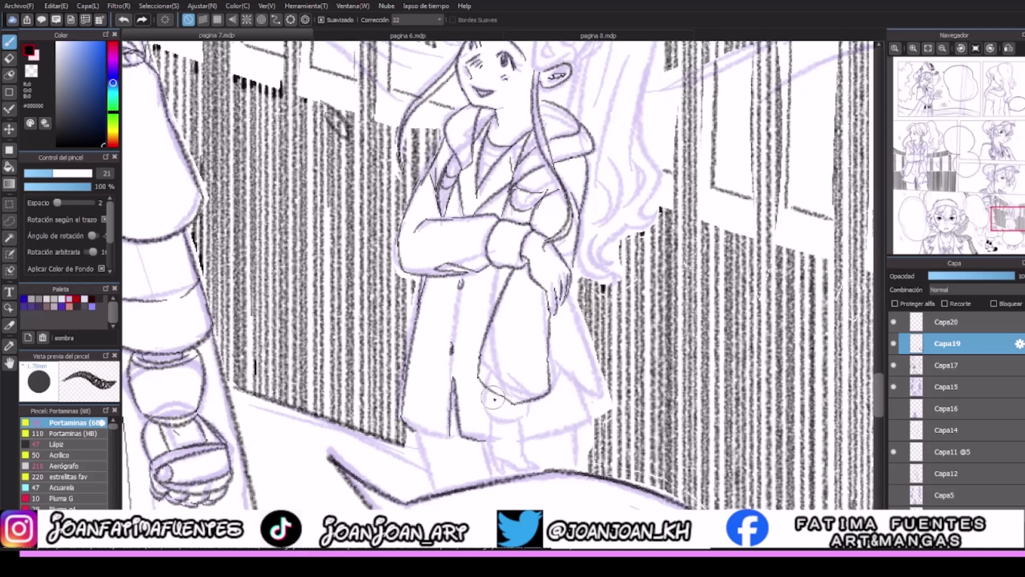
mouse_move(540, 344)
mouse_down()
mouse_move(529, 395)
mouse_move(493, 430)
mouse_move(524, 419)
mouse_move(496, 425)
mouse_move(486, 453)
mouse_up()
mouse_move(519, 410)
mouse_down()
mouse_move(520, 474)
mouse_move(542, 465)
mouse_move(500, 467)
mouse_move(491, 454)
mouse_move(483, 470)
mouse_move(510, 474)
mouse_move(496, 461)
mouse_up()
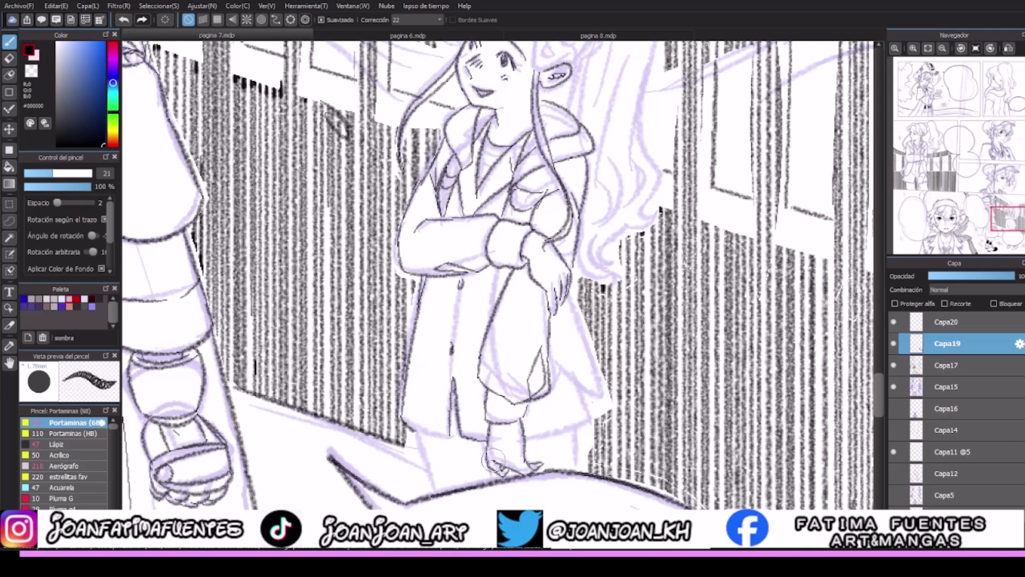
Ink the girl's legs above the speech balloon and the lower hem of her coat beside the hand.
mouse_move(444, 437)
mouse_down()
mouse_move(454, 383)
mouse_move(456, 442)
mouse_move(417, 437)
mouse_move(416, 428)
mouse_move(435, 486)
mouse_up()
key(ctrl+z)
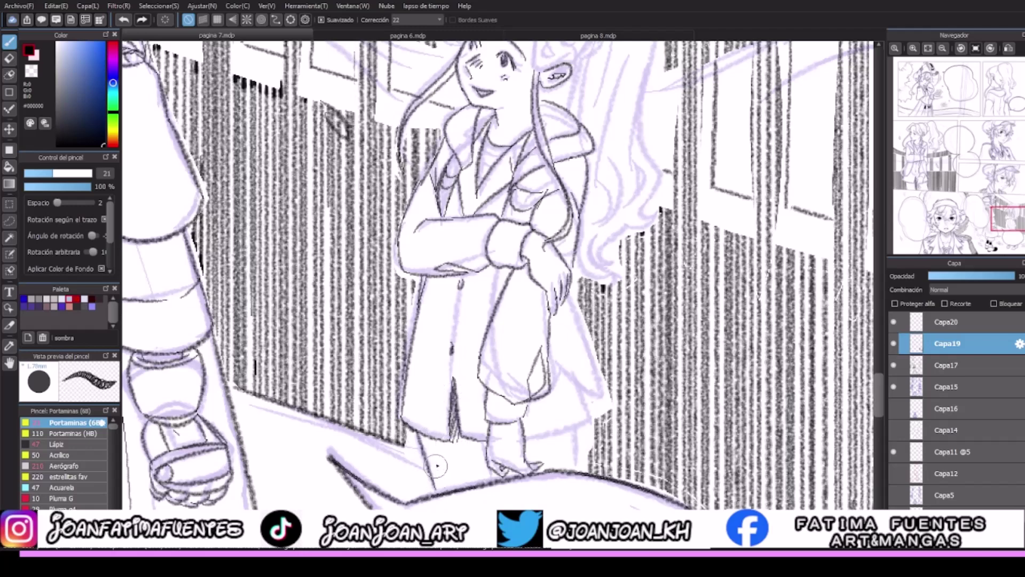
drag(483, 434, 484, 478)
mouse_move(574, 426)
mouse_down()
mouse_move(576, 468)
mouse_move(561, 445)
mouse_move(558, 471)
mouse_up()
mouse_move(527, 439)
mouse_down()
mouse_move(534, 445)
mouse_move(603, 419)
mouse_up()
drag(579, 377, 594, 430)
key(ctrl+z)
key(ctrl+z)
drag(526, 443, 603, 420)
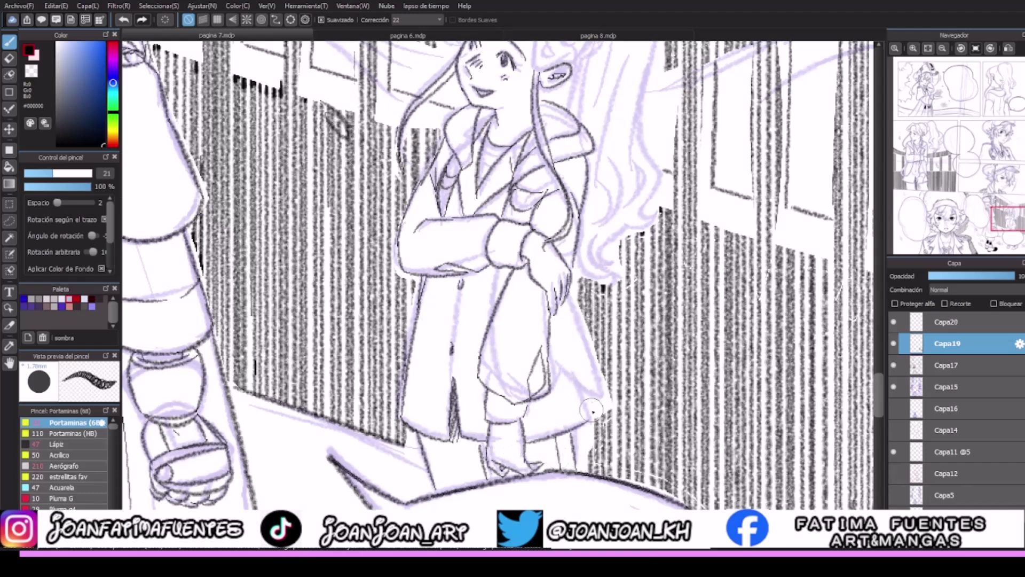
Ink the coat's flared flap behind the hanging arm, and add short fold lines to the coat front and neck area.
drag(571, 376, 593, 433)
drag(505, 270, 496, 312)
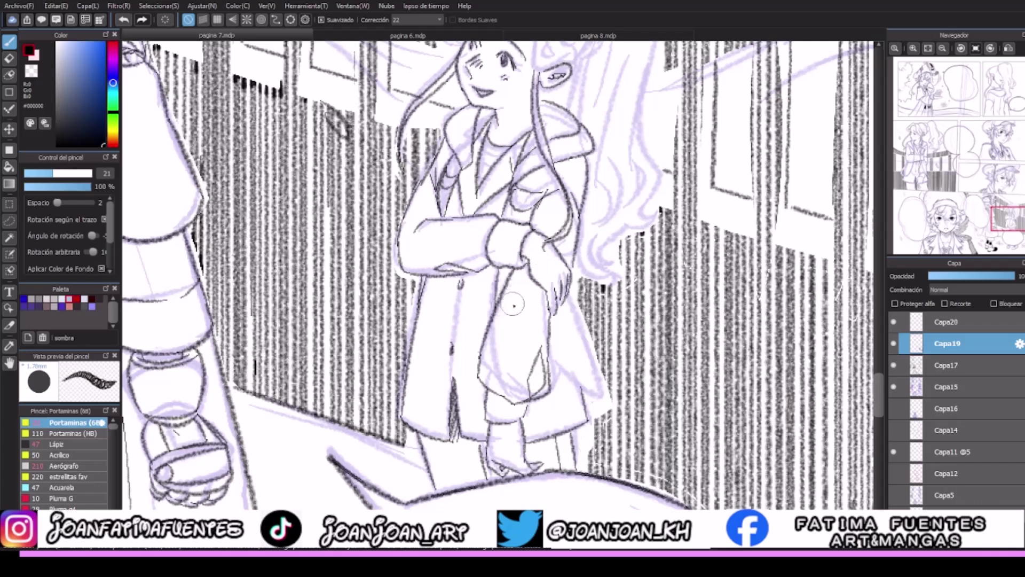
mouse_move(522, 412)
mouse_down()
mouse_move(563, 389)
mouse_move(577, 371)
mouse_up()
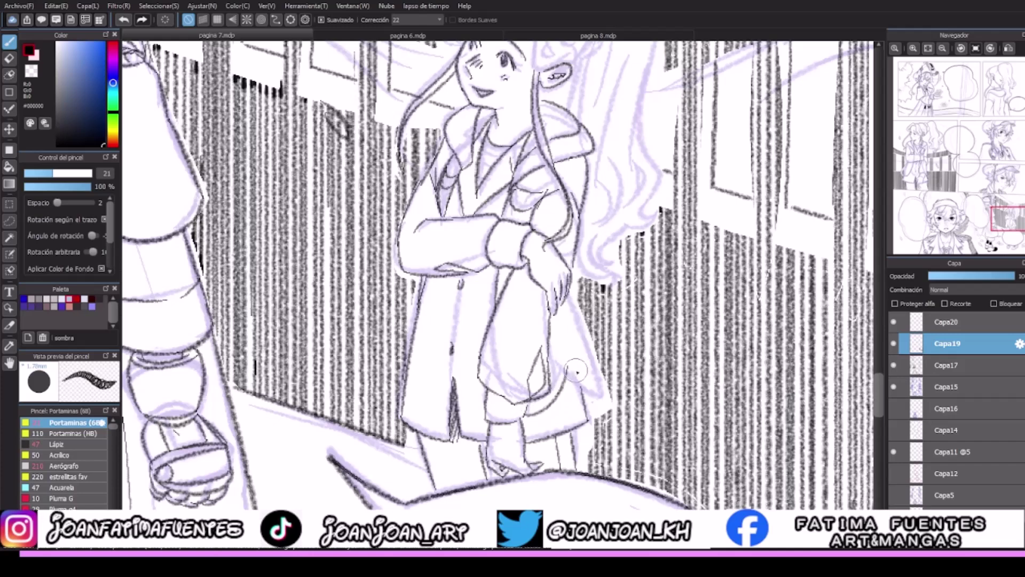
mouse_move(555, 280)
mouse_down()
mouse_move(599, 395)
mouse_move(578, 370)
mouse_move(561, 370)
mouse_move(539, 411)
mouse_move(511, 396)
mouse_move(545, 413)
mouse_up()
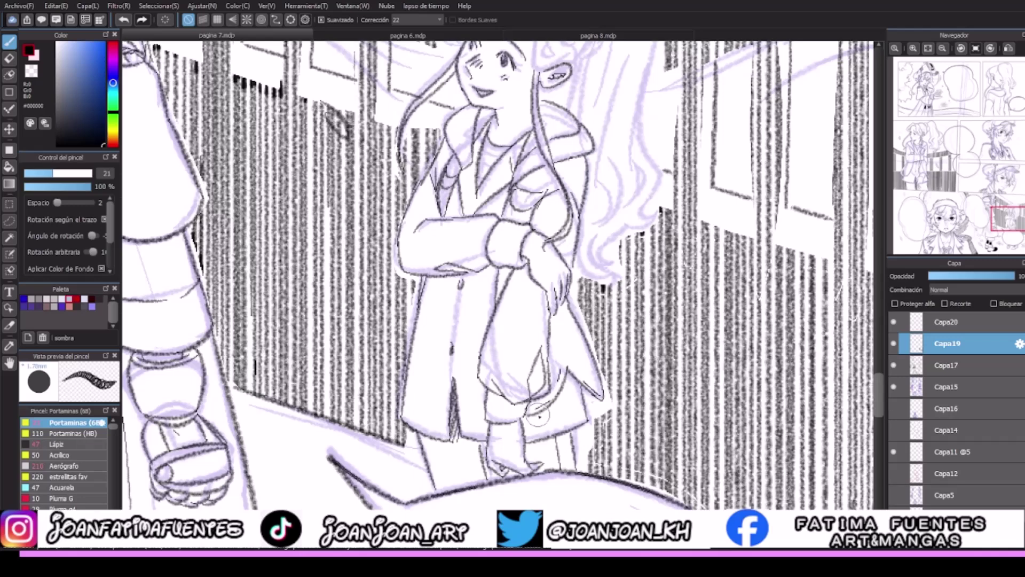
mouse_move(441, 302)
mouse_down()
mouse_move(447, 368)
mouse_move(452, 348)
mouse_move(469, 342)
mouse_move(474, 367)
mouse_up()
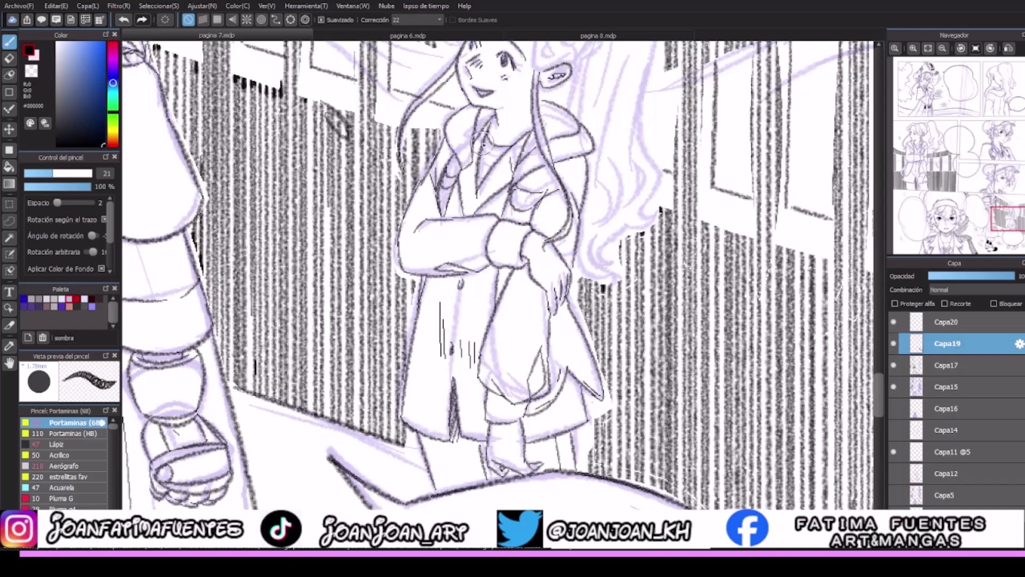
drag(483, 158, 488, 187)
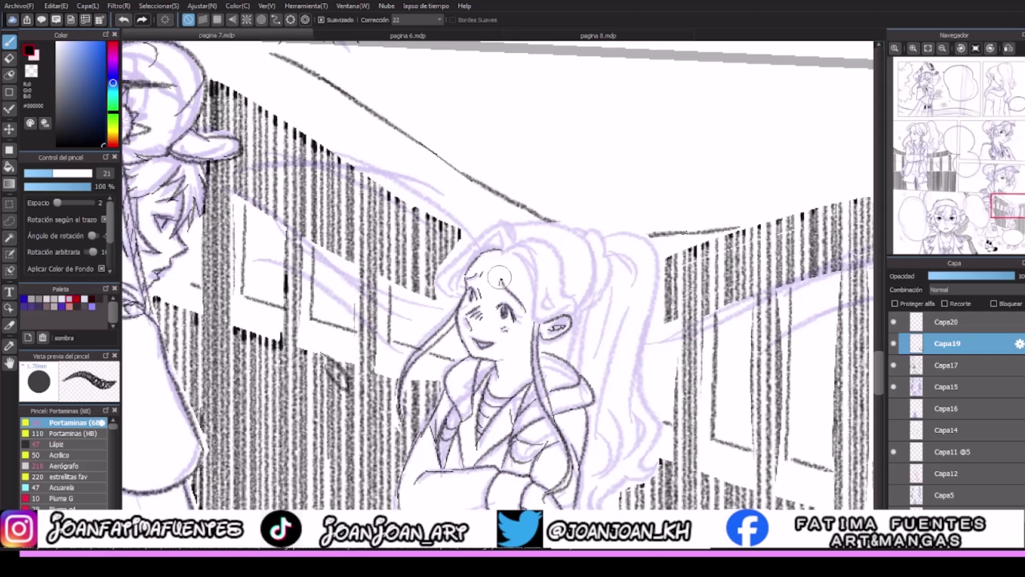
Ink the girl's parted bangs and the wavy hair framing her face down to the ear.
mouse_move(514, 260)
mouse_down()
mouse_move(506, 266)
mouse_move(532, 247)
mouse_move(533, 320)
mouse_move(544, 315)
mouse_move(515, 251)
mouse_move(537, 283)
mouse_move(507, 251)
mouse_up()
key(ctrl+z)
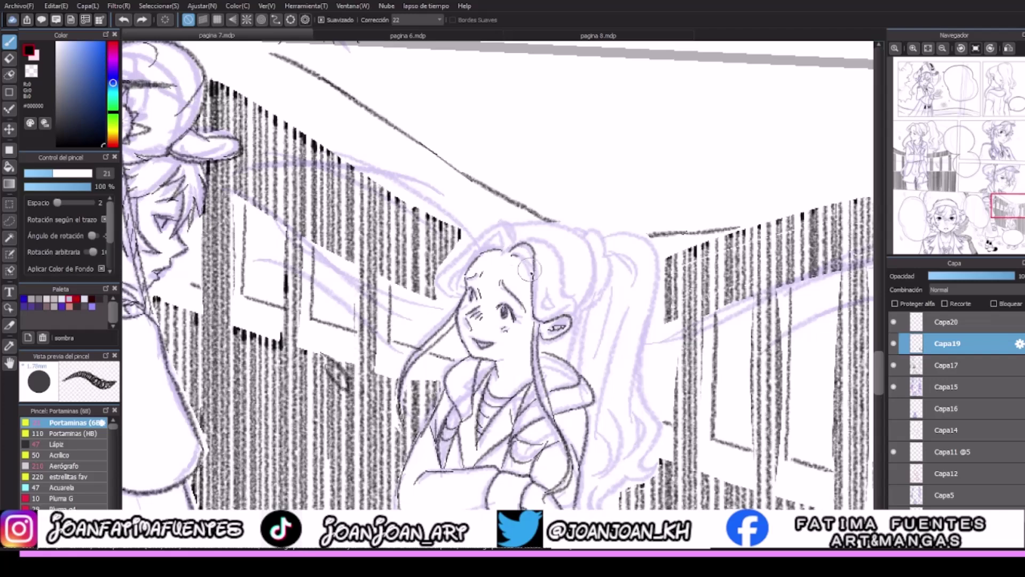
mouse_move(535, 285)
mouse_down()
mouse_move(499, 235)
mouse_move(513, 234)
mouse_move(452, 258)
mouse_move(444, 299)
mouse_move(462, 277)
mouse_move(502, 315)
mouse_up()
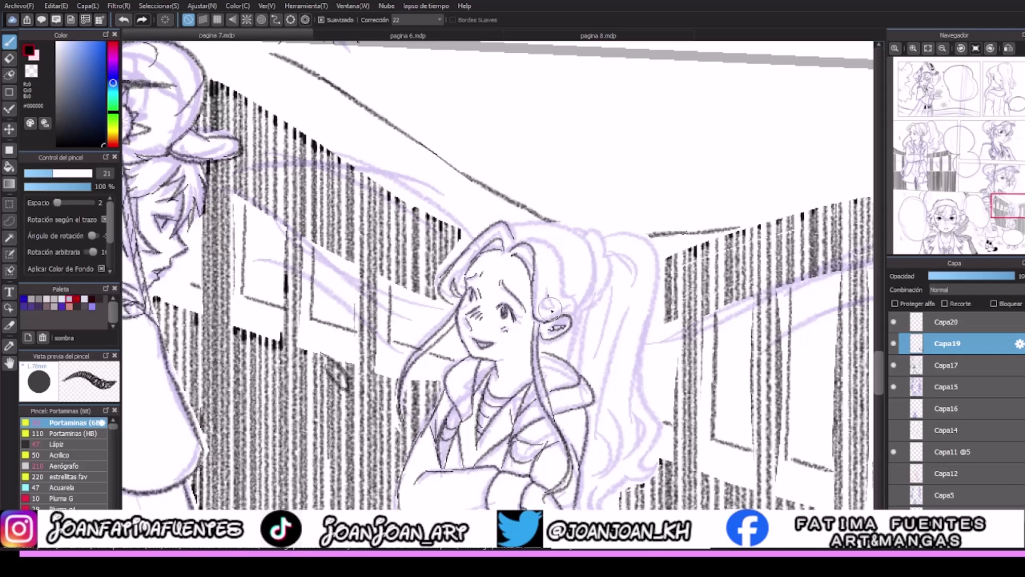
mouse_move(522, 239)
mouse_down()
mouse_move(576, 298)
mouse_move(581, 317)
mouse_move(573, 313)
mouse_up()
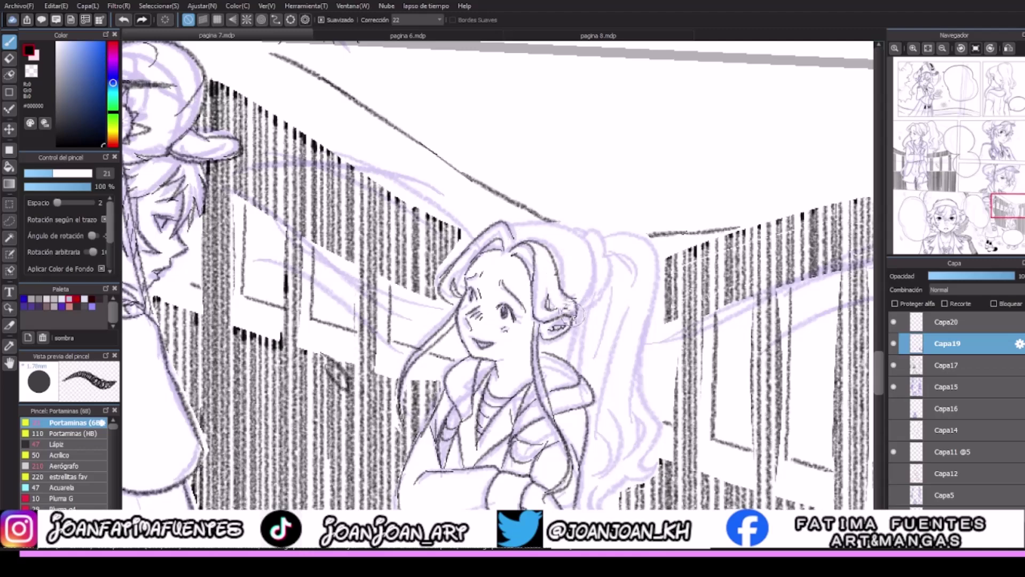
Ink the long-haired girl's crown, hair tie and wavy ponytail, with strand lines inside the ponytail.
mouse_move(534, 225)
mouse_down()
mouse_move(566, 226)
mouse_move(596, 272)
mouse_move(591, 227)
mouse_move(607, 246)
mouse_move(611, 273)
mouse_move(574, 321)
mouse_move(566, 353)
mouse_move(598, 335)
mouse_move(579, 328)
mouse_move(570, 299)
mouse_move(588, 307)
mouse_move(586, 275)
mouse_move(614, 267)
mouse_move(608, 251)
mouse_move(638, 286)
mouse_move(596, 235)
mouse_move(662, 259)
mouse_move(636, 395)
mouse_up()
scroll(608, 267, down, 5)
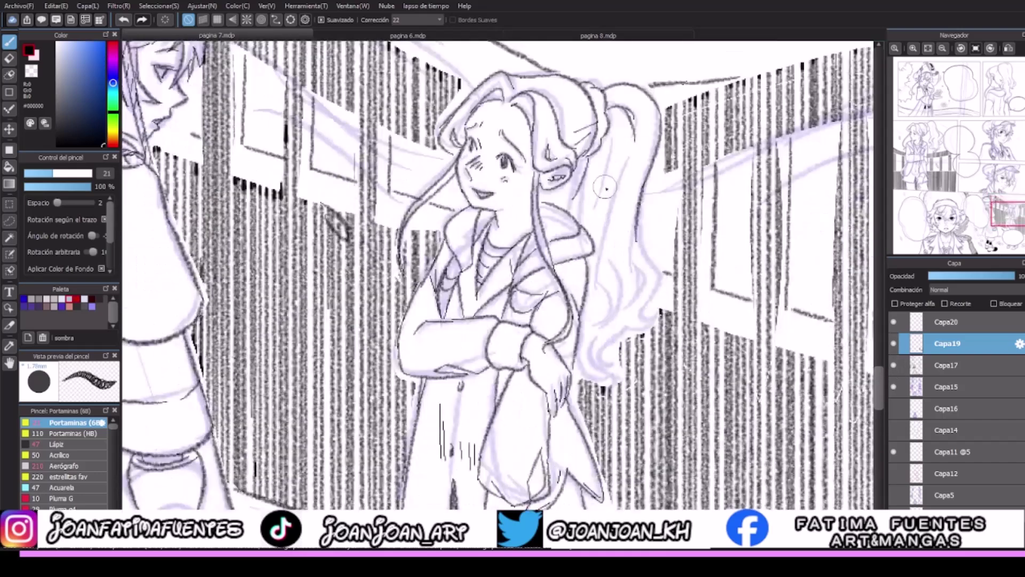
drag(559, 186, 542, 189)
drag(592, 275, 606, 320)
mouse_move(622, 275)
mouse_down()
mouse_move(610, 329)
mouse_move(594, 358)
mouse_move(574, 358)
mouse_move(588, 376)
mouse_move(616, 370)
mouse_move(602, 370)
mouse_move(606, 347)
mouse_move(631, 319)
mouse_move(648, 321)
mouse_move(656, 273)
mouse_move(636, 236)
mouse_move(640, 284)
mouse_up()
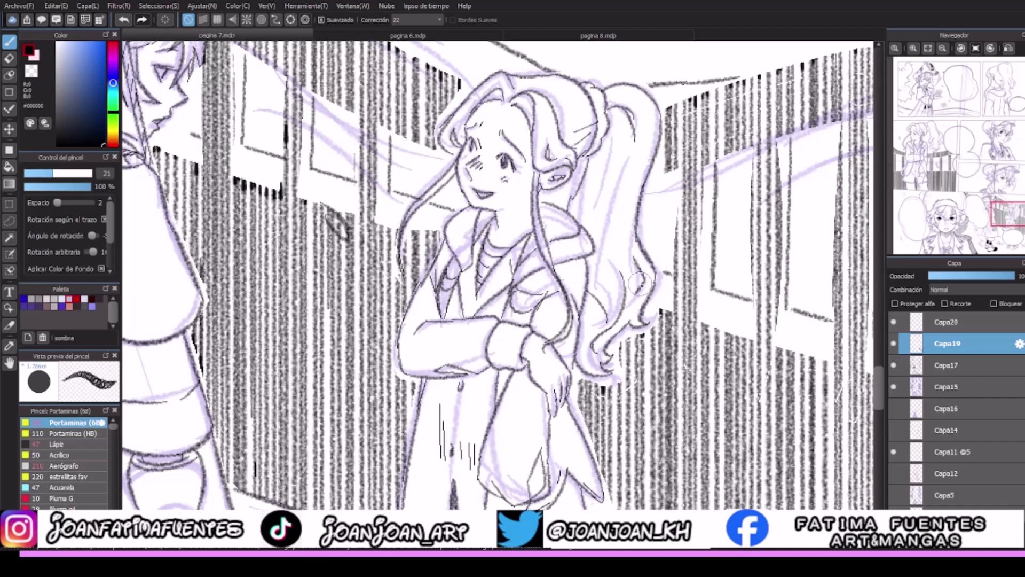
drag(615, 171, 603, 246)
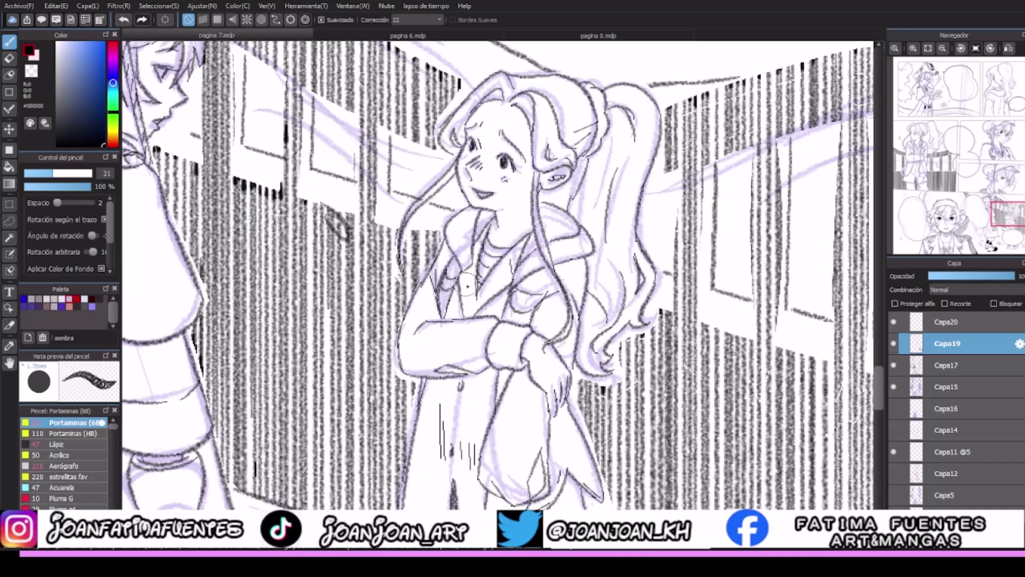
Hide the lilac sketch layer Capa15 and add a new empty layer above Capa19.
click(943, 49)
click(943, 49)
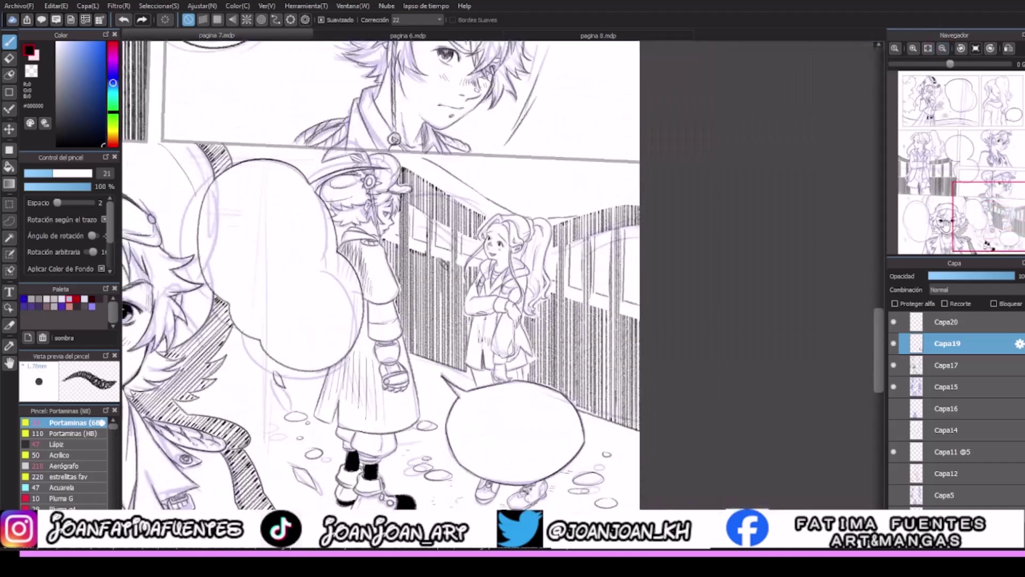
drag(988, 244, 970, 215)
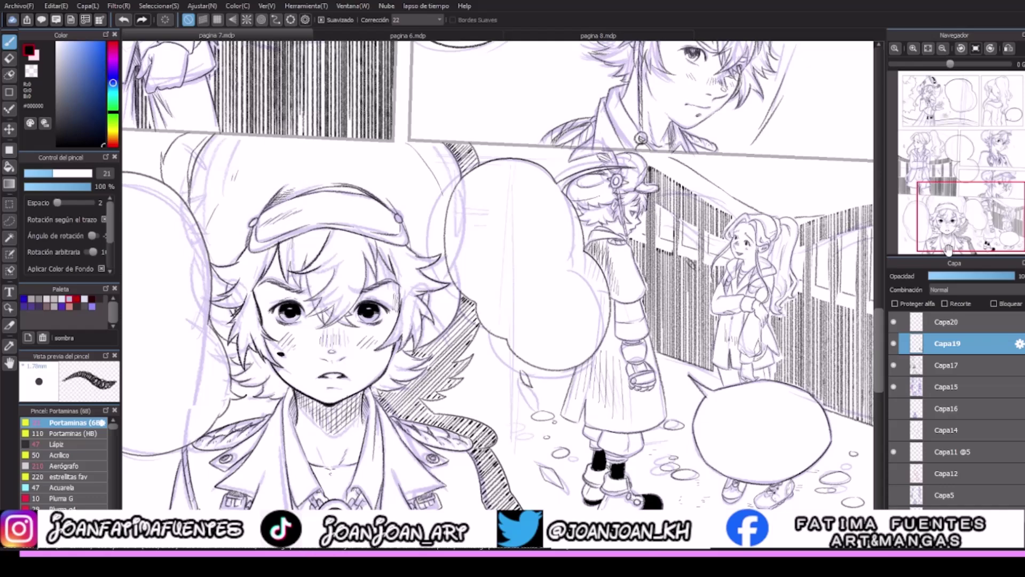
drag(948, 249, 956, 102)
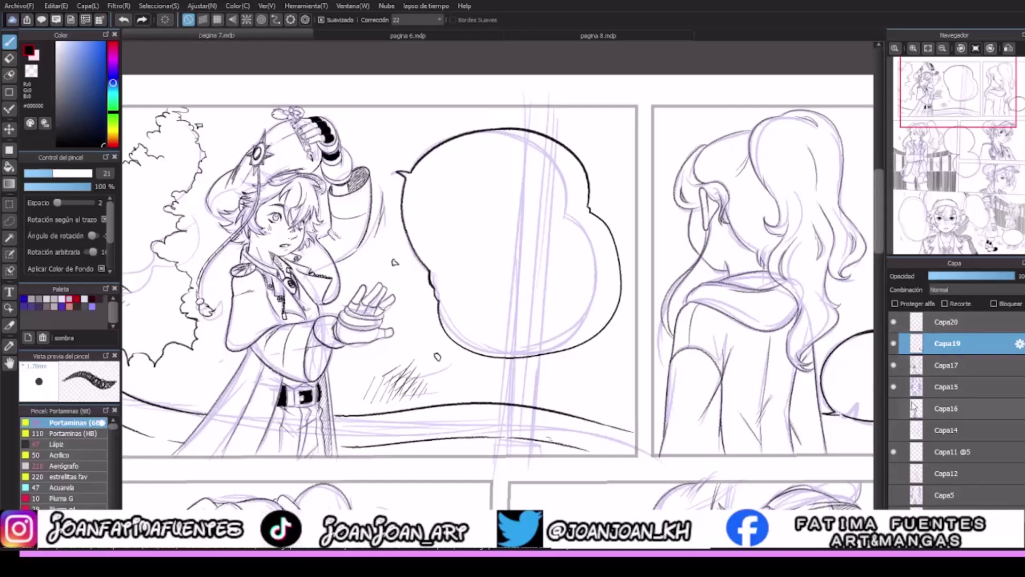
click(894, 387)
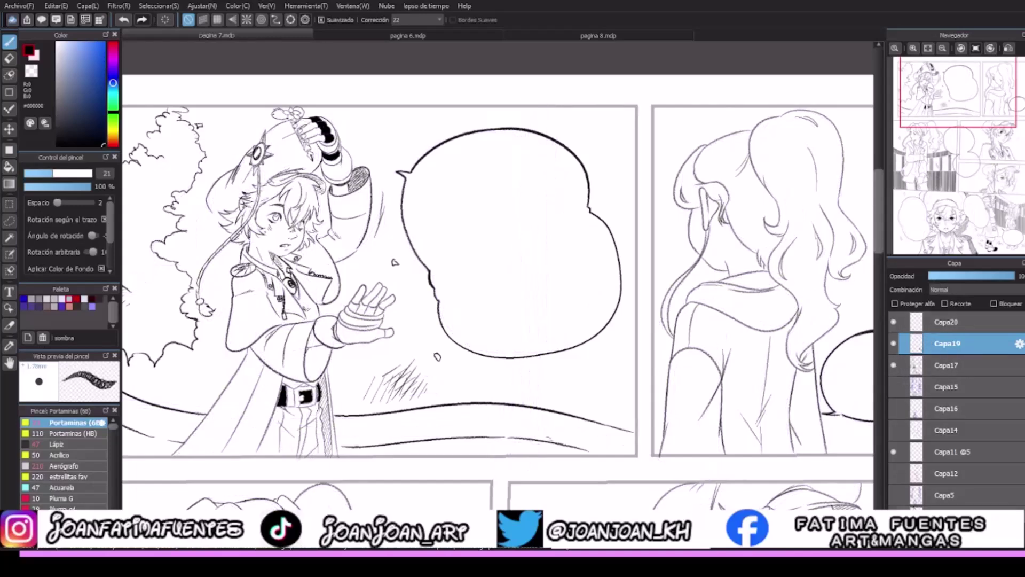
key(ctrl+shift+n)
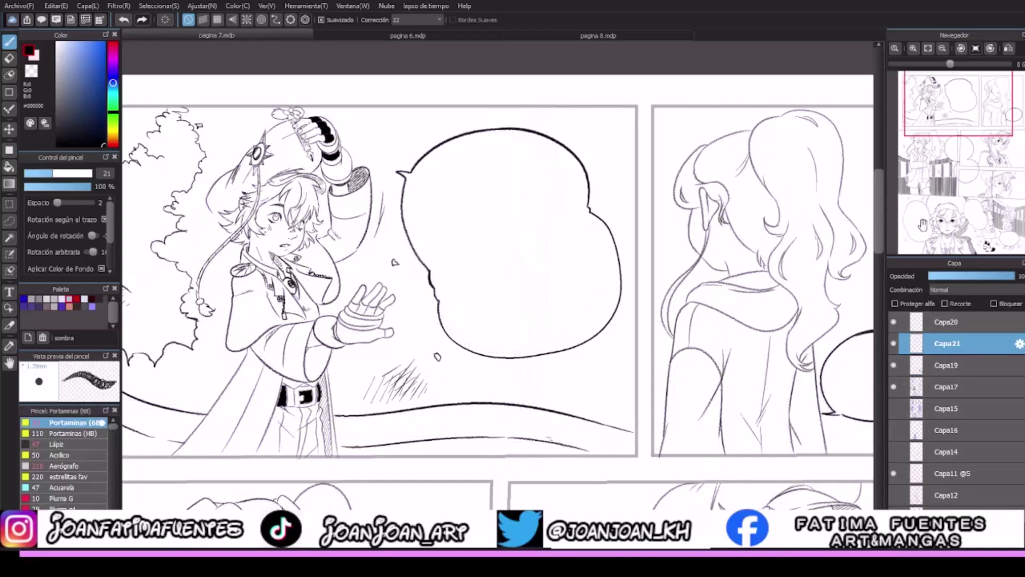
Place Capa20 directly beneath the new layer, and merge Capa20 and Capa19 down into Capa17.
click(942, 48)
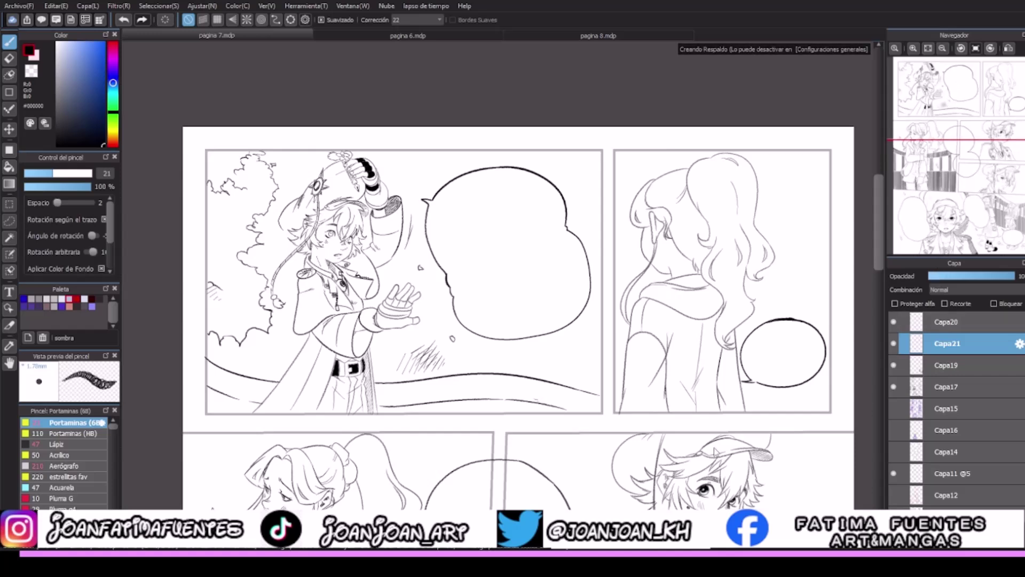
drag(876, 252, 882, 375)
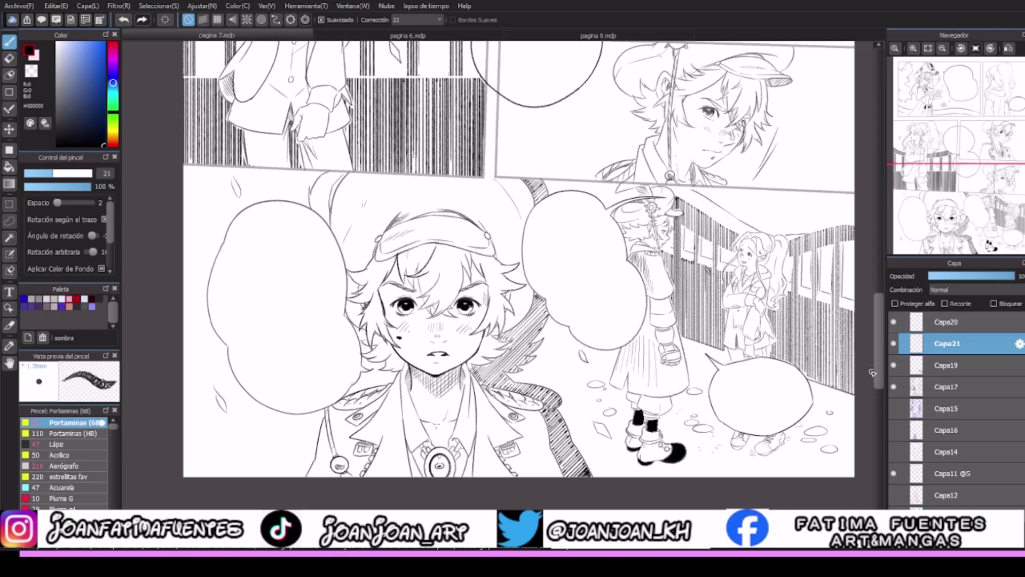
drag(881, 313, 875, 222)
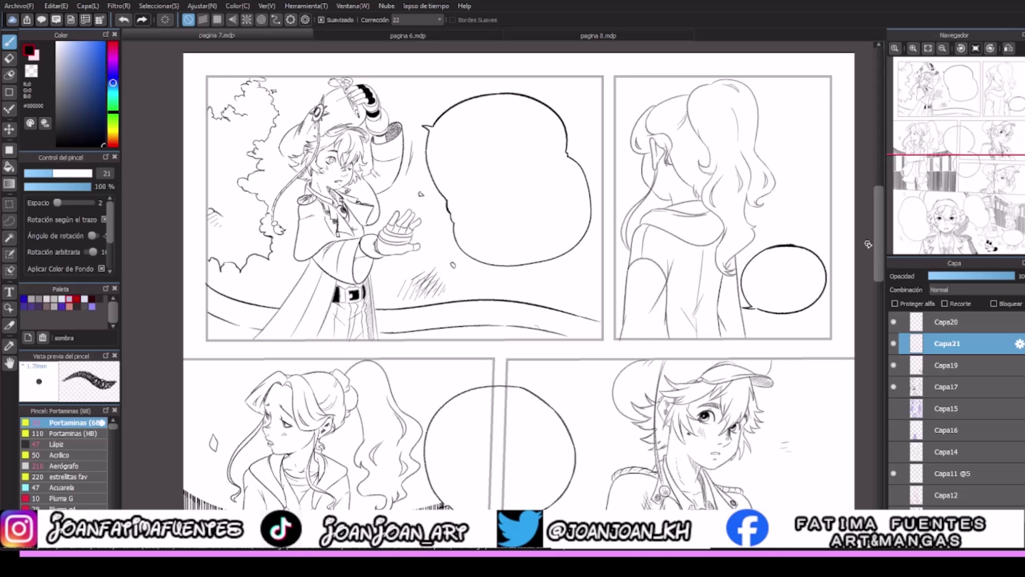
click(896, 346)
drag(947, 324, 948, 347)
key(ctrl+e)
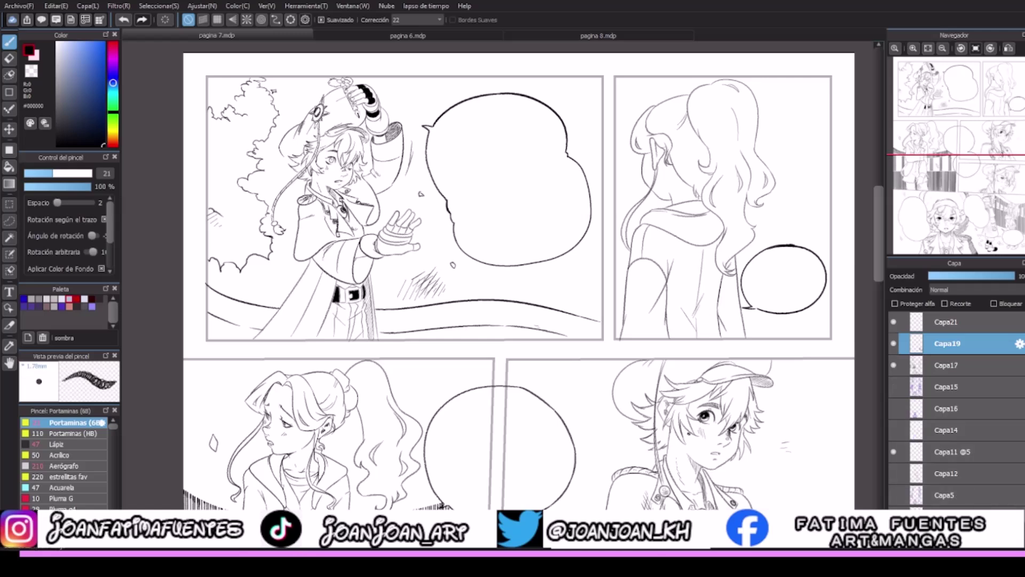
key(ctrl+e)
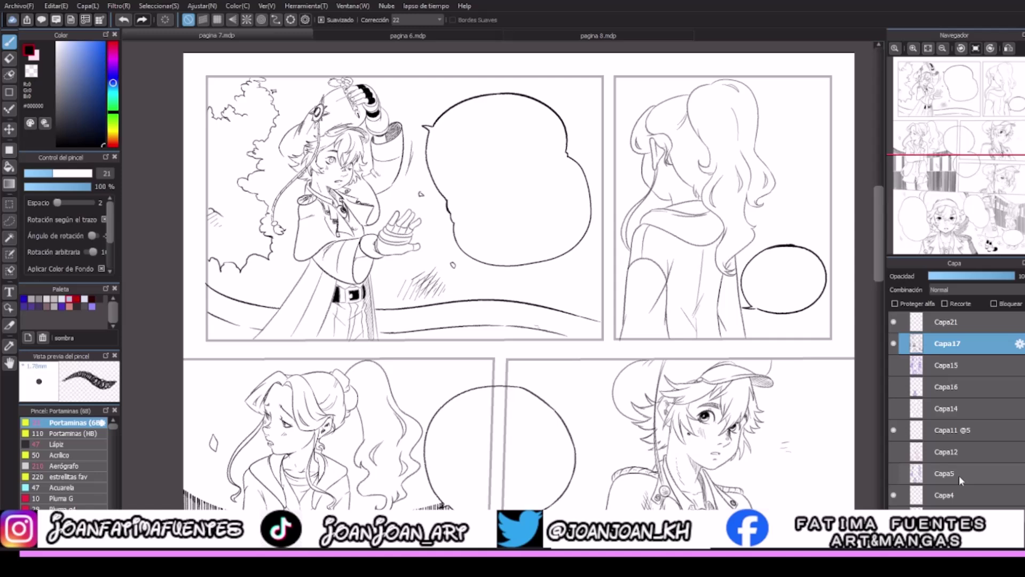
With crisscross snapping on layer Capa21, ink the black outer border around the two top-row panels.
click(217, 20)
click(945, 322)
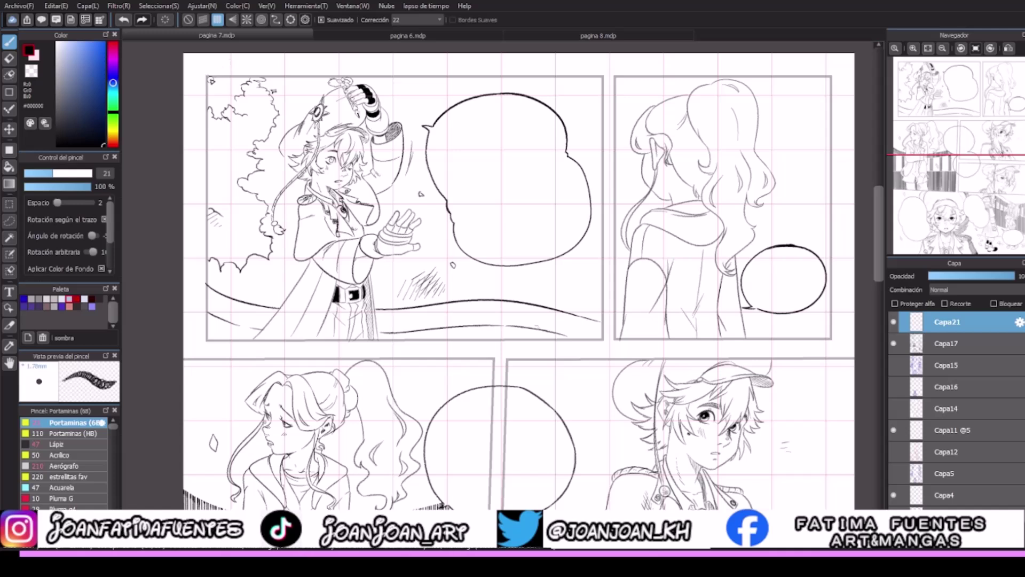
drag(211, 79, 832, 163)
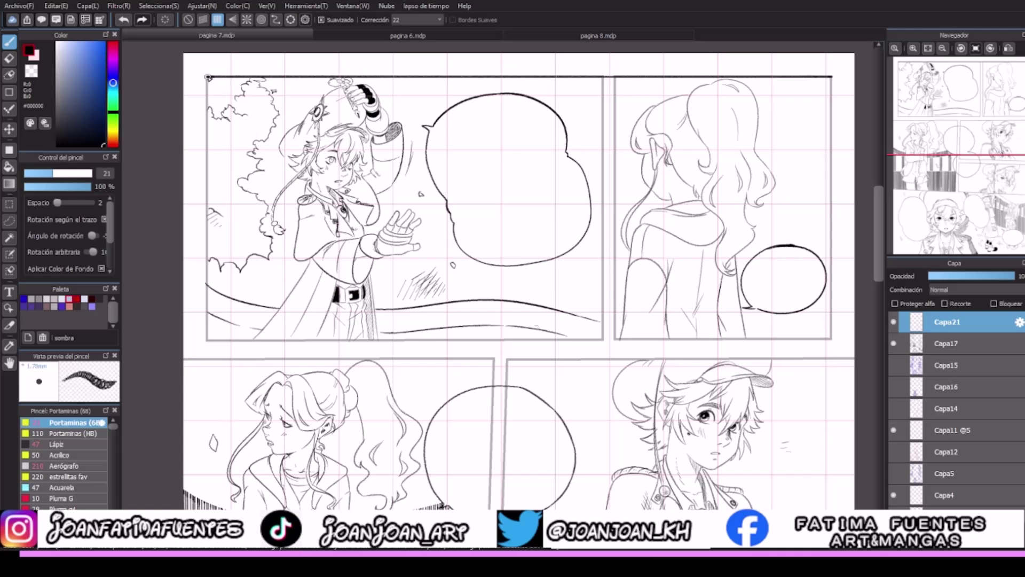
mouse_move(208, 77)
mouse_down()
mouse_move(227, 338)
mouse_move(207, 343)
mouse_move(834, 405)
mouse_up()
drag(833, 77, 854, 341)
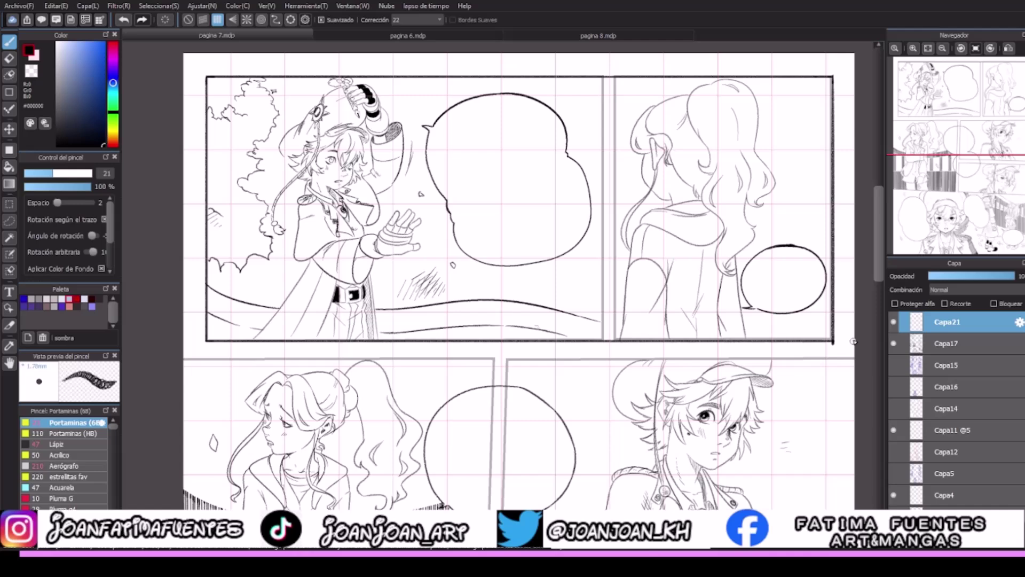
Set the brush size to 33 and ink the gutter edges between the two top panels and the middle row's upper border.
click(63, 175)
mouse_move(614, 79)
mouse_down()
mouse_move(614, 205)
mouse_move(633, 335)
mouse_up()
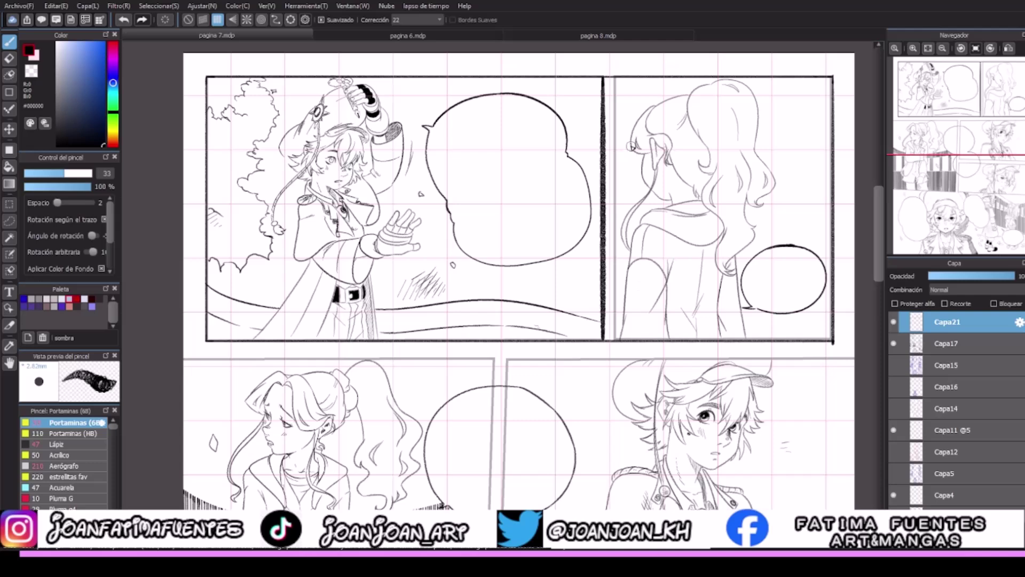
drag(618, 76, 643, 338)
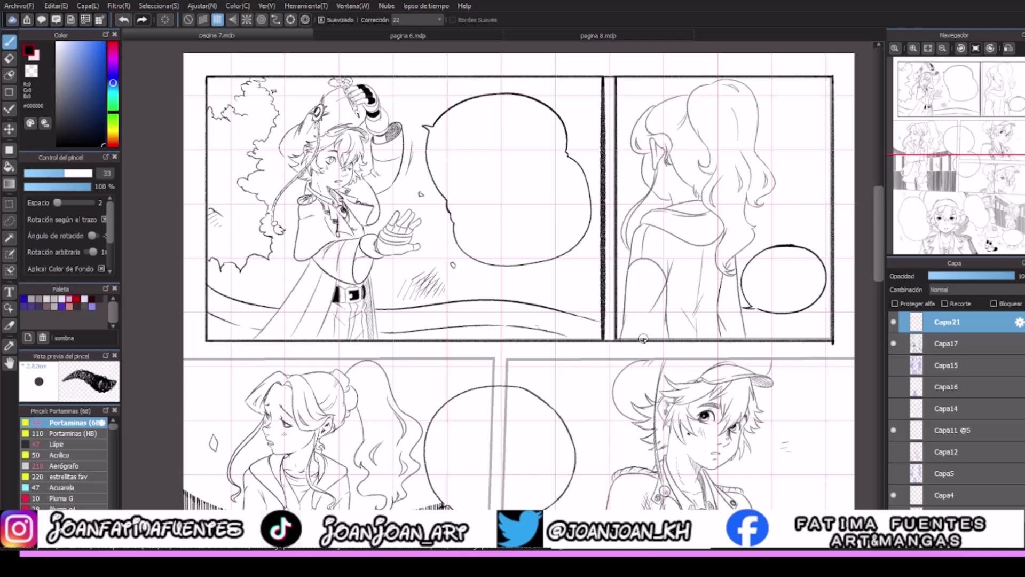
scroll(879, 245, down, 4)
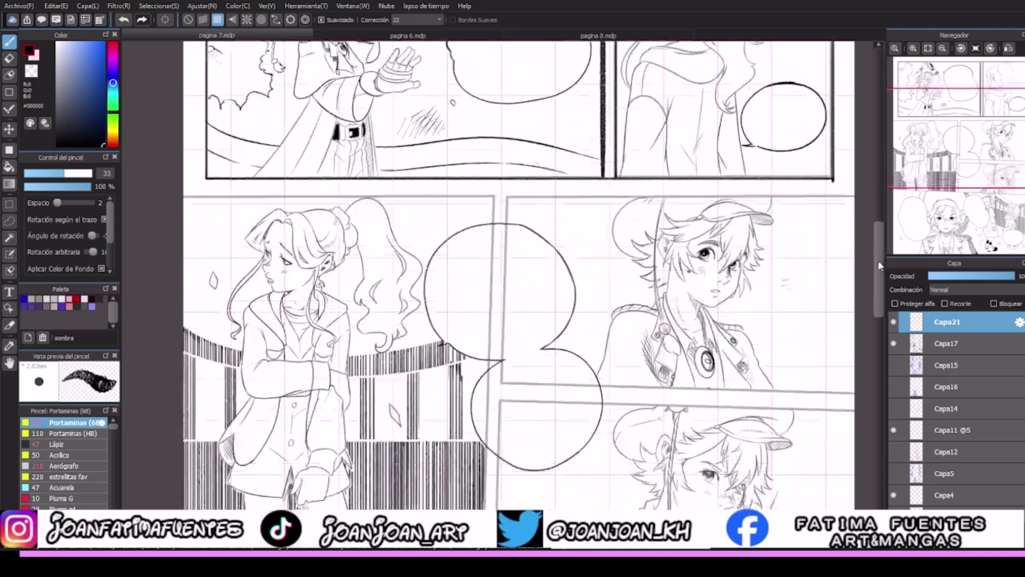
mouse_move(855, 196)
mouse_down()
mouse_move(595, 235)
mouse_move(180, 347)
mouse_up()
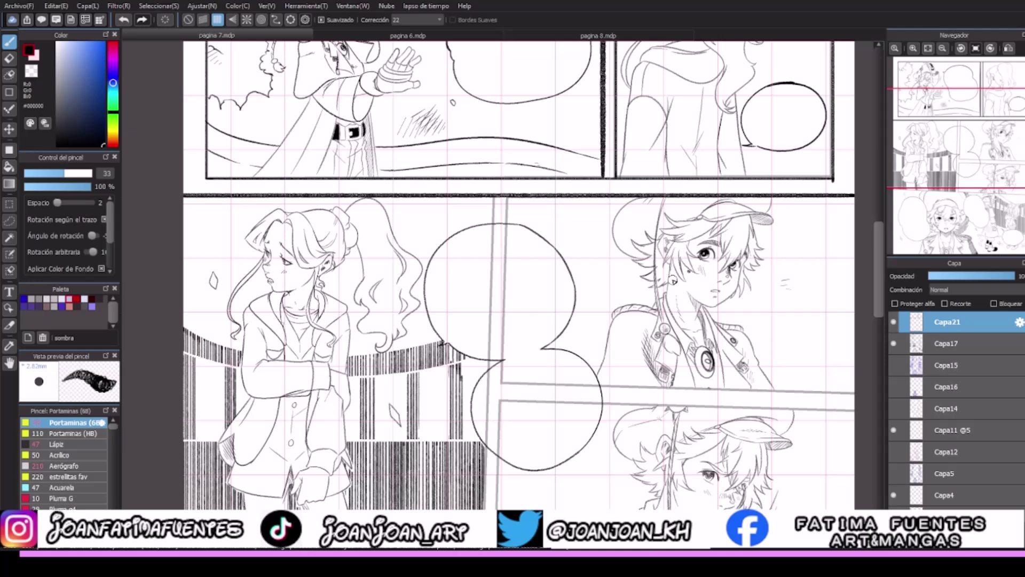
Define a vanishing-point snap from the middle row's slanted lower border and its straight upper border.
scroll(880, 294, down, 3)
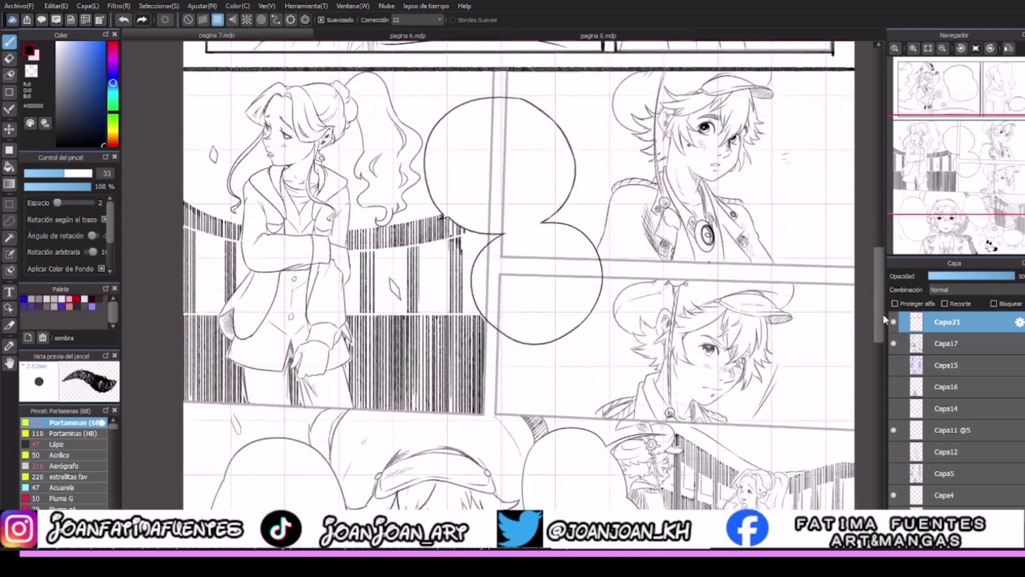
click(276, 20)
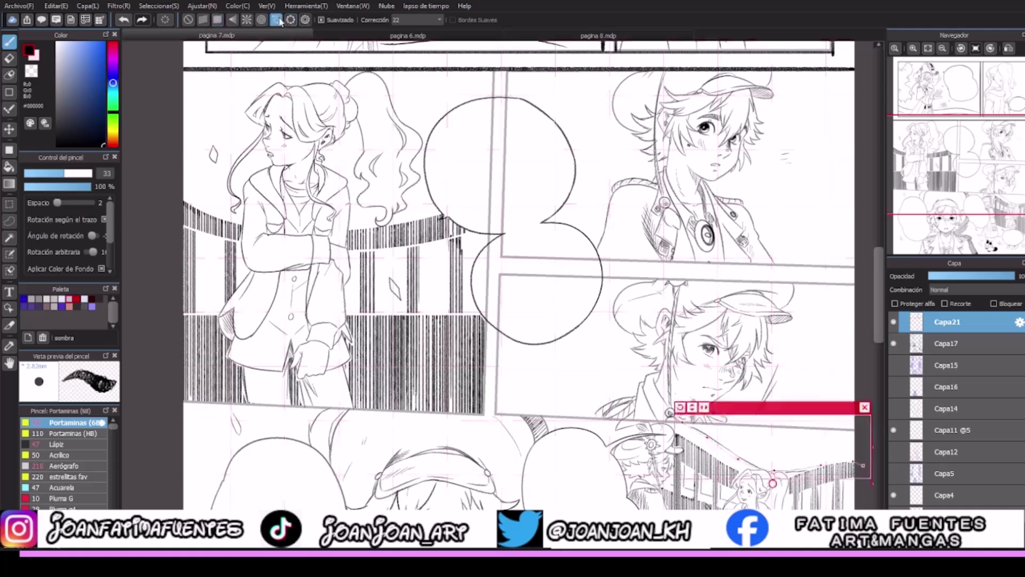
click(291, 20)
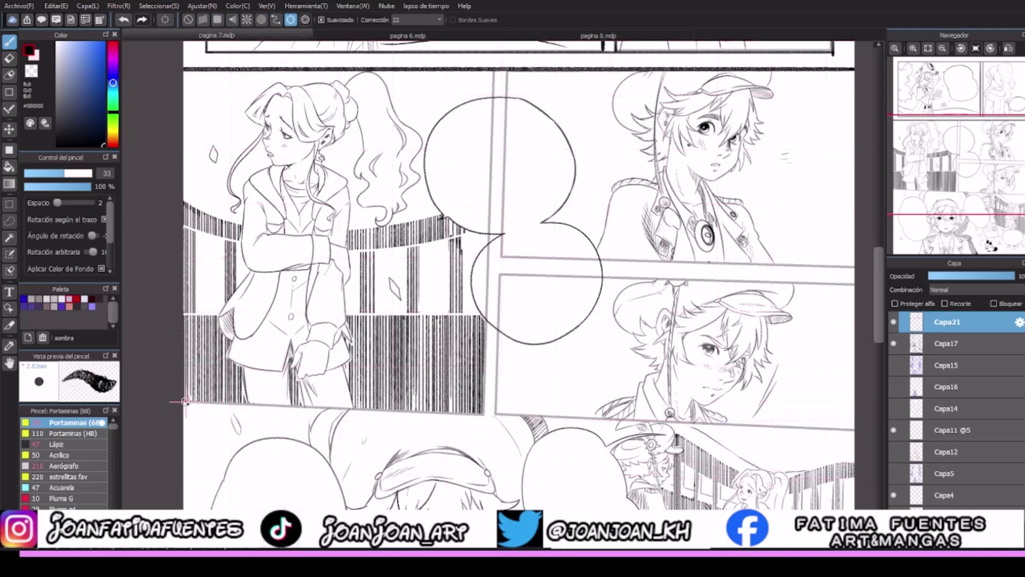
click(231, 20)
click(290, 20)
click(232, 22)
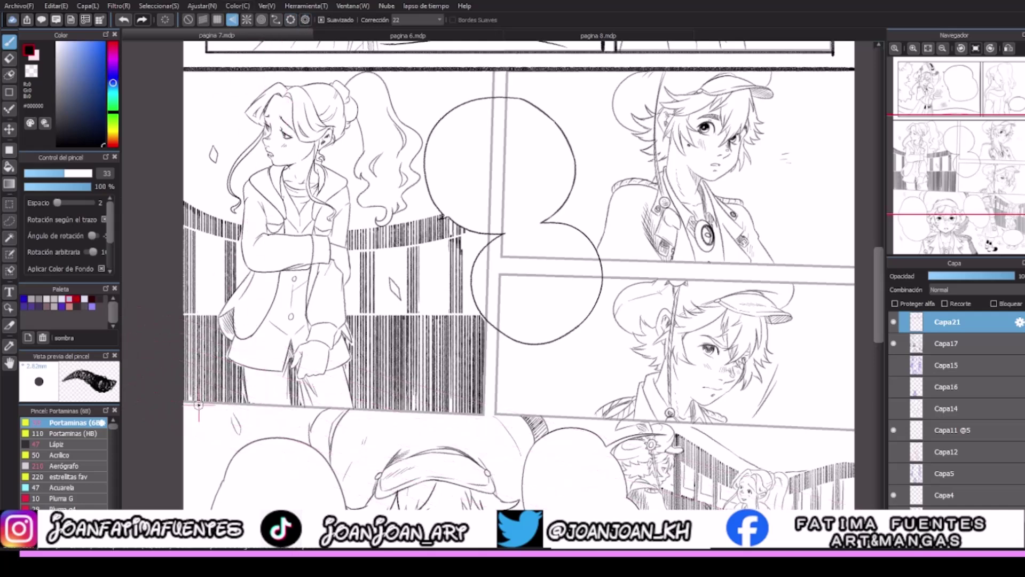
mouse_move(187, 400)
mouse_down()
mouse_move(870, 415)
mouse_move(868, 429)
mouse_up()
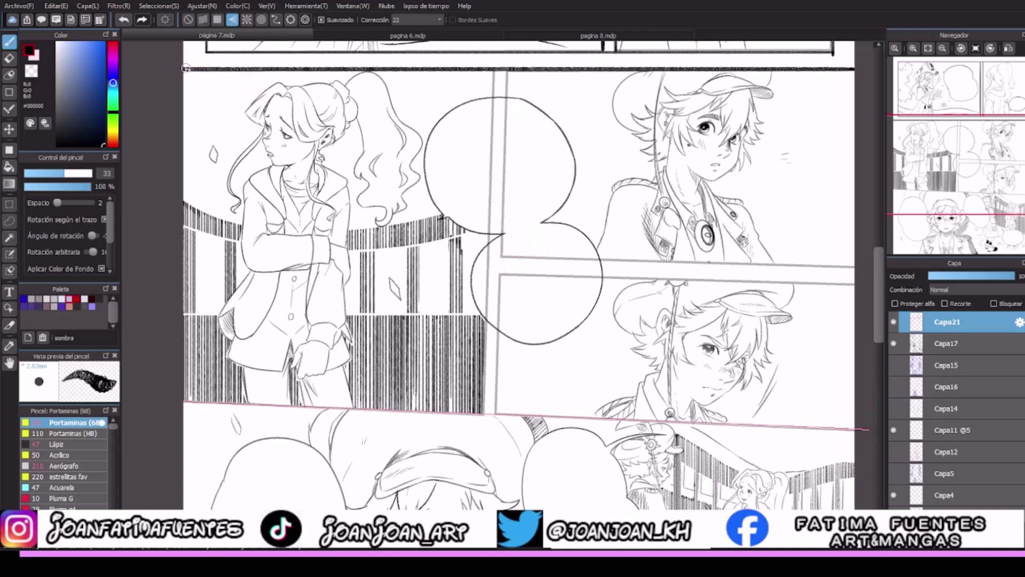
mouse_move(185, 69)
mouse_down()
mouse_move(806, 78)
mouse_move(870, 69)
mouse_up()
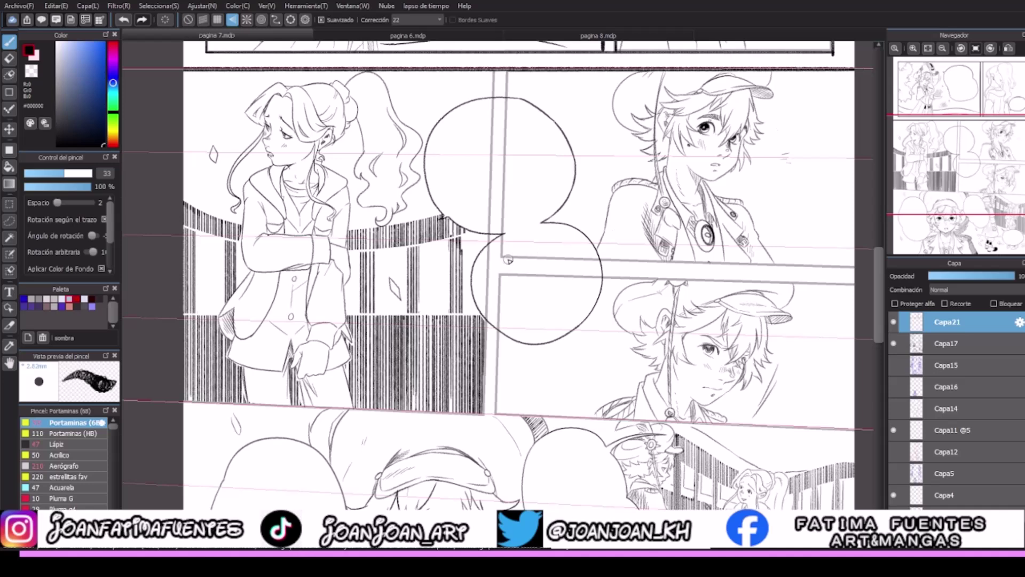
Ink the lower border of the upper boy panel beside the balloon and the slanted border beneath the middle row.
drag(854, 267, 600, 286)
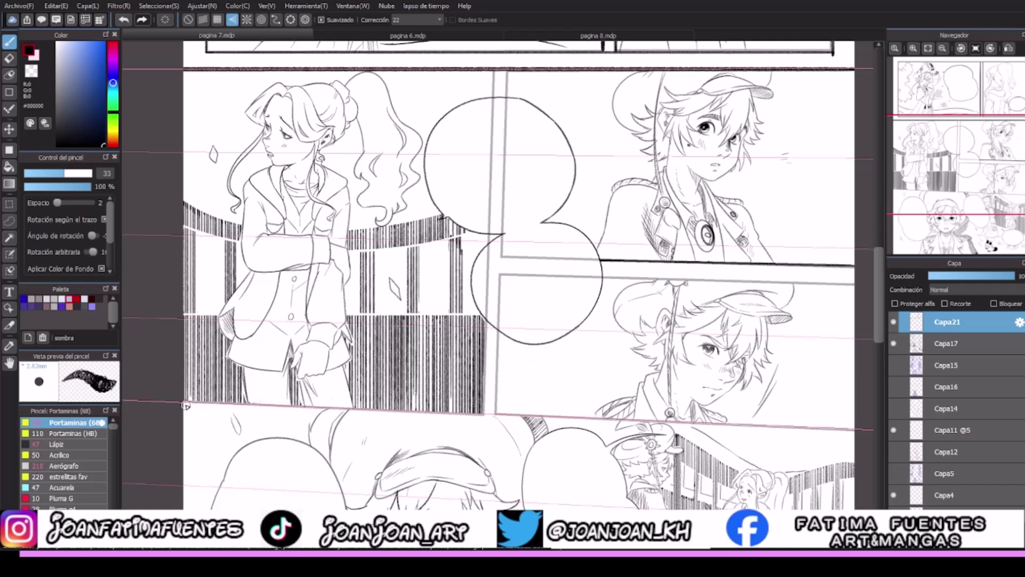
drag(182, 400, 854, 426)
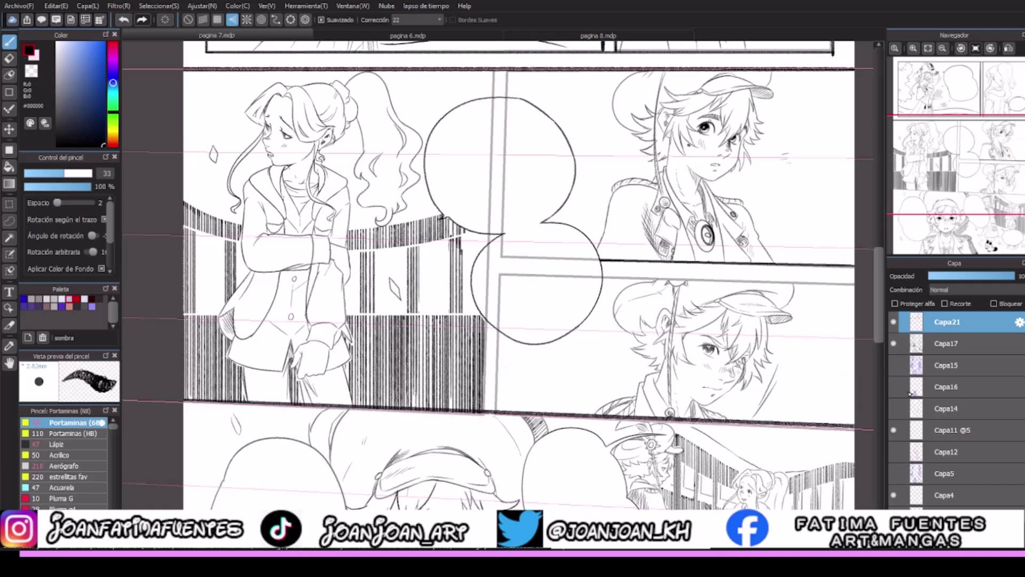
key(ctrl+z)
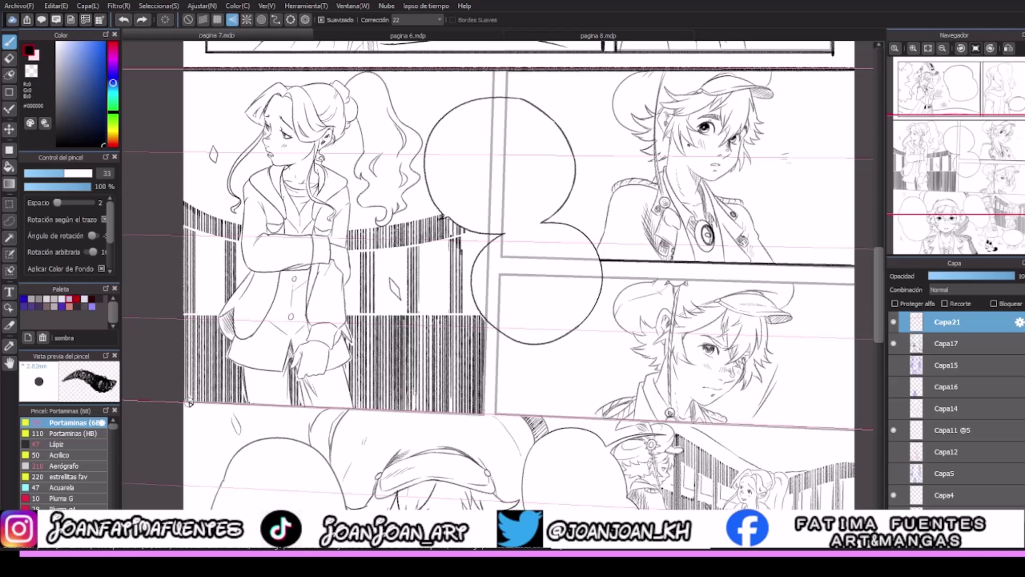
drag(182, 400, 261, 403)
key(ctrl+z)
drag(182, 401, 854, 426)
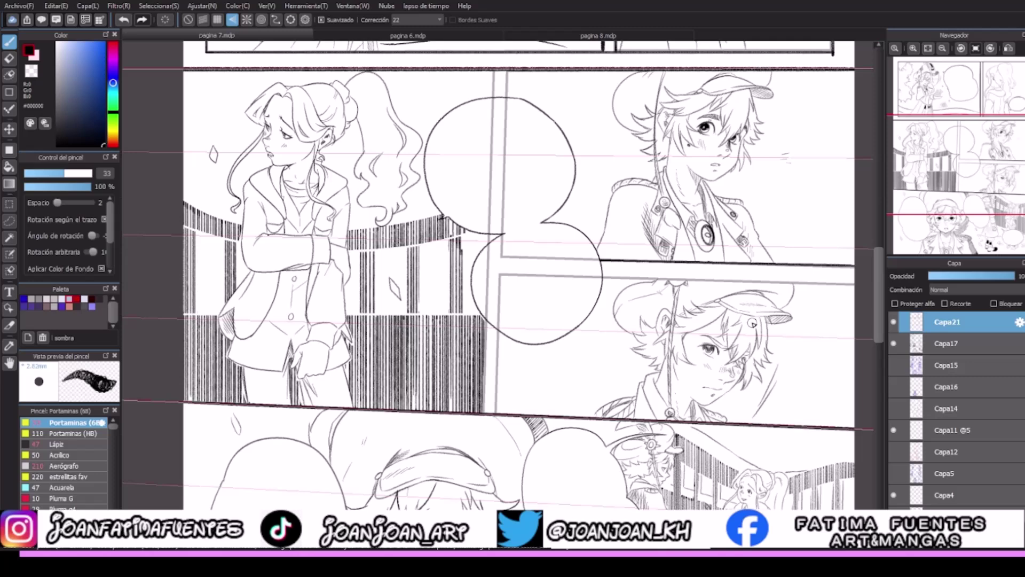
Ink the upper border of the lower boy panel from the page edge to the speech balloon, using vanishing-point snapping.
click(188, 19)
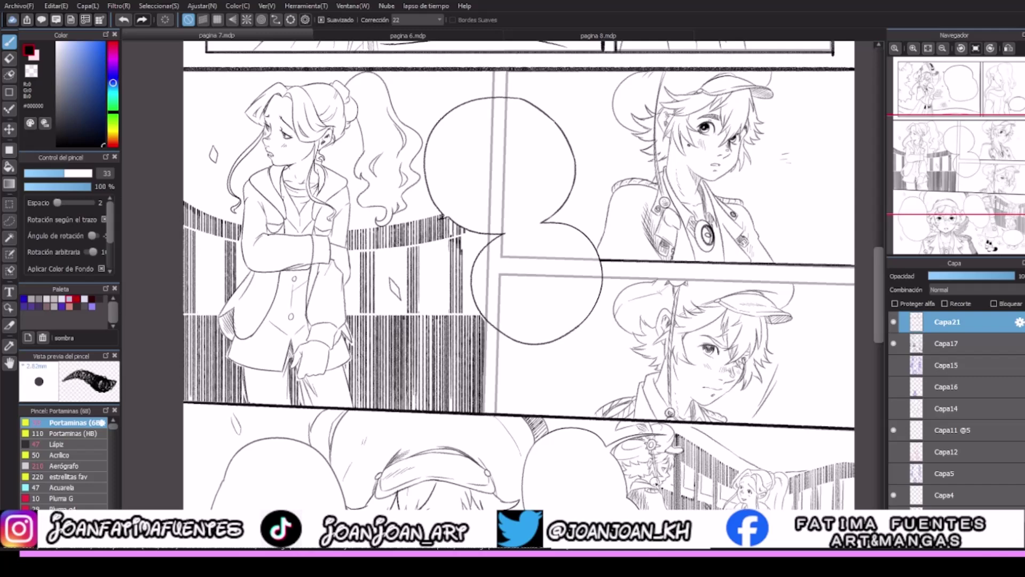
click(231, 20)
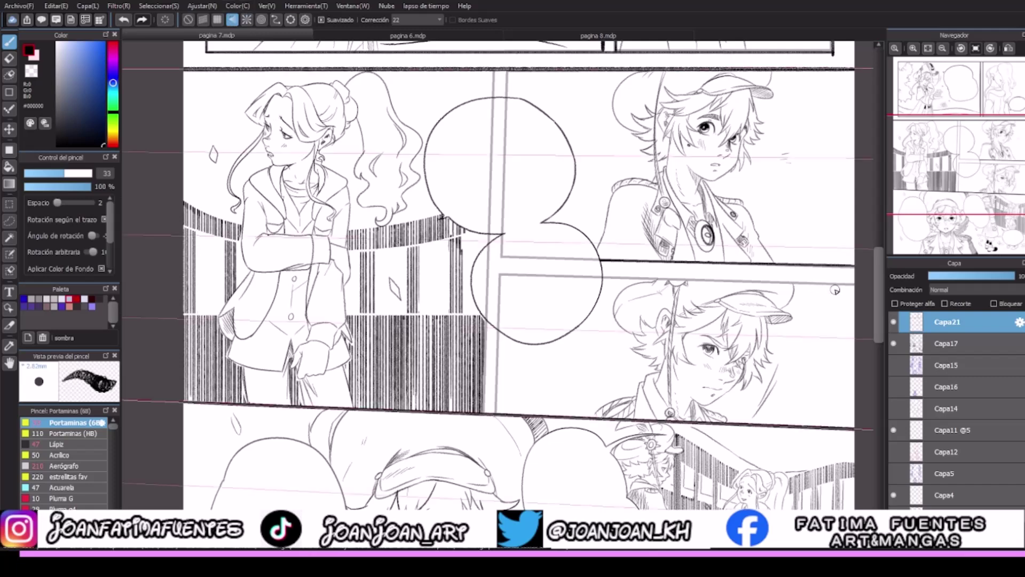
drag(854, 288, 602, 297)
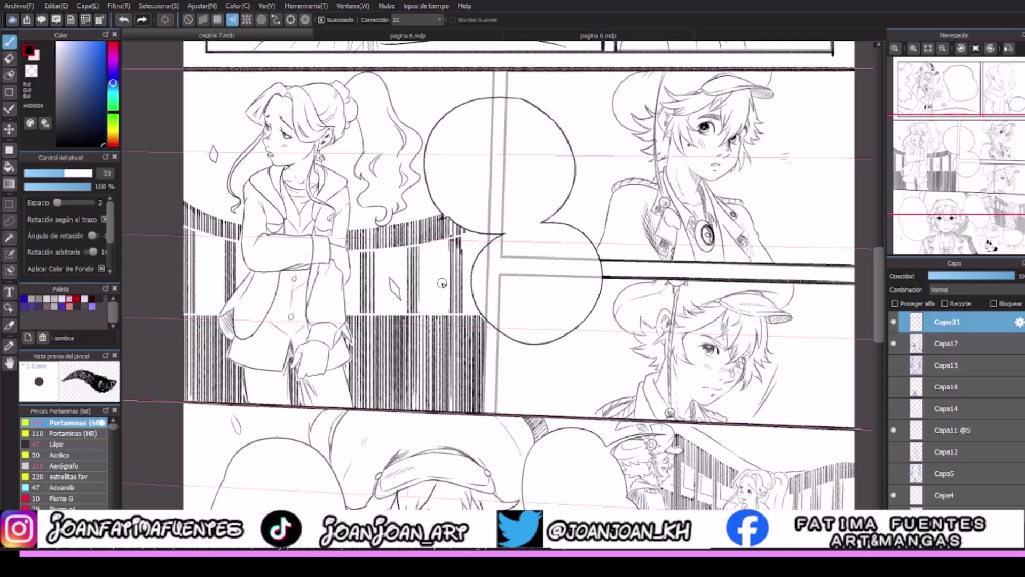
Ink both vertical gutter borders between the girl panel and the boy panels using a newly defined vanishing-point snap.
click(188, 20)
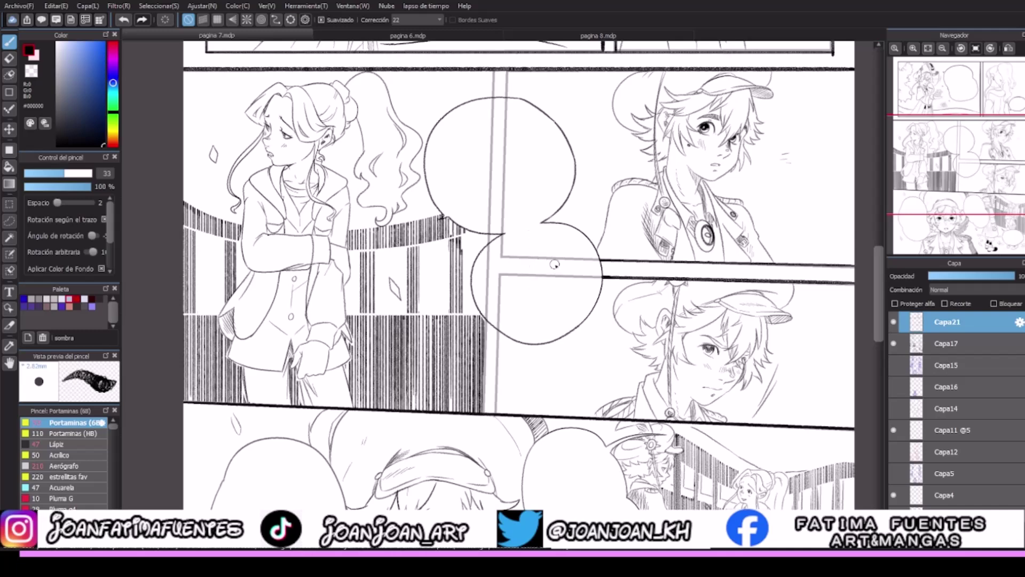
click(232, 20)
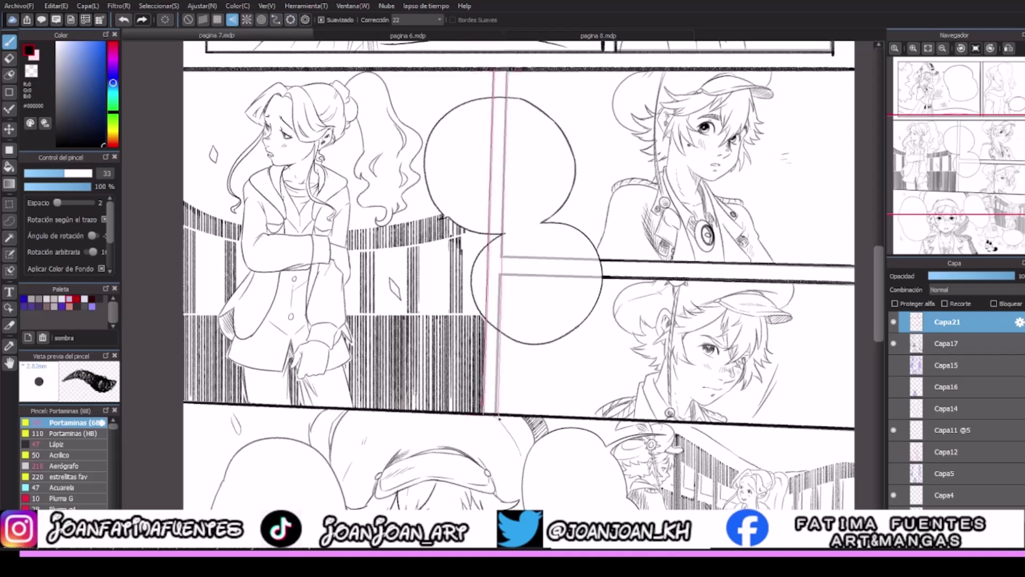
click(942, 48)
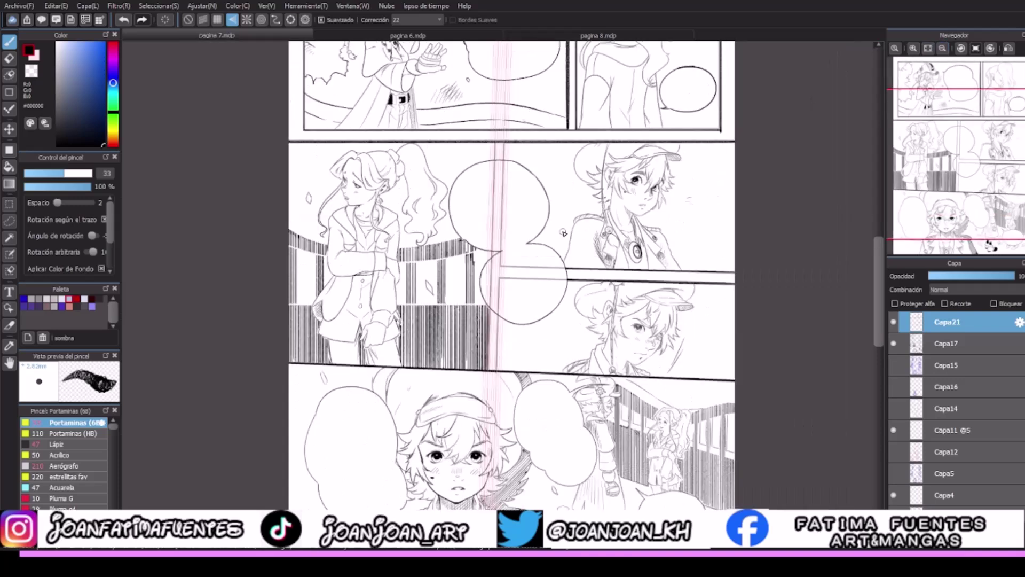
mouse_move(496, 142)
mouse_down()
mouse_move(491, 368)
mouse_move(517, 145)
mouse_up()
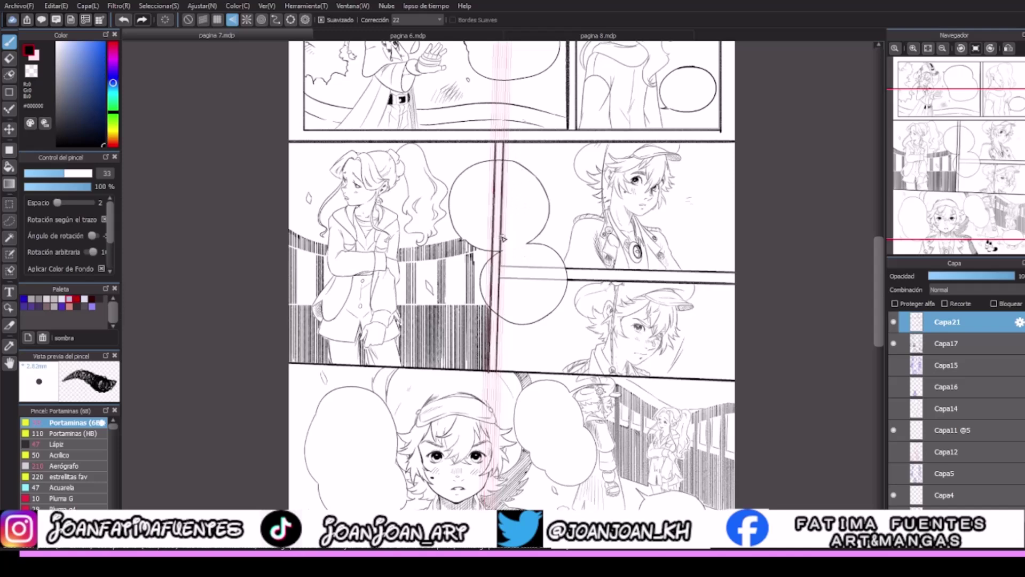
click(188, 20)
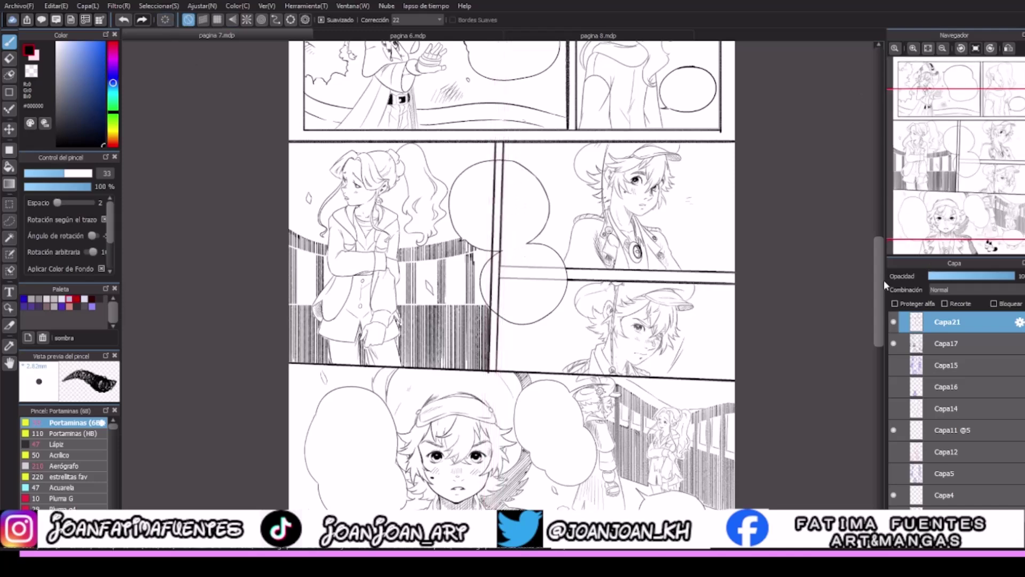
Erase the border lines that run inside the two middle-row speech balloons and the excess where the gutter meets the row's lower border.
scroll(883, 288, down, 3)
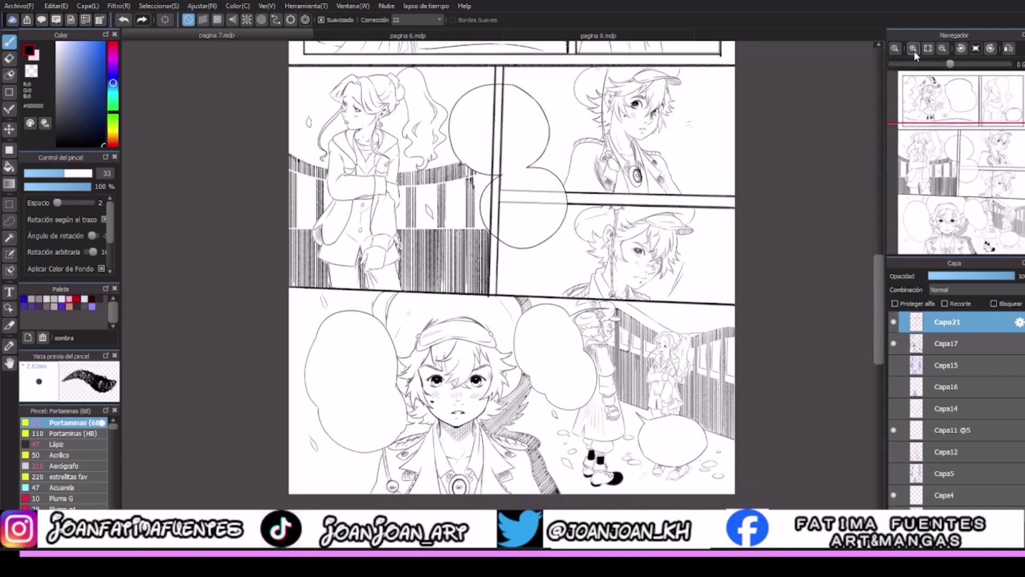
click(914, 48)
click(9, 57)
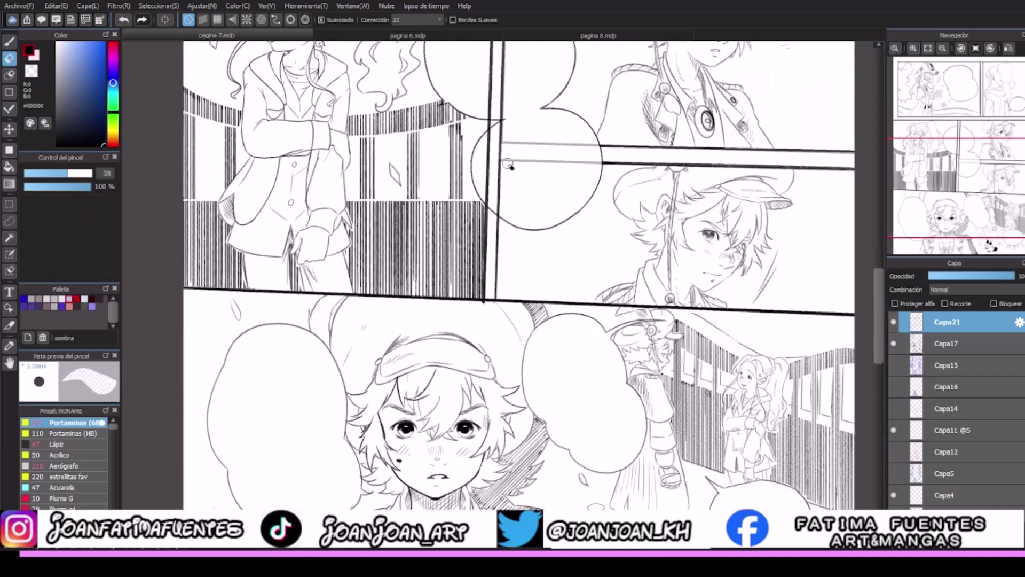
mouse_move(492, 113)
mouse_down()
mouse_move(489, 151)
mouse_move(493, 203)
mouse_move(486, 199)
mouse_move(505, 211)
mouse_move(483, 305)
mouse_move(492, 306)
mouse_move(493, 293)
mouse_move(481, 312)
mouse_move(492, 295)
mouse_move(481, 314)
mouse_up()
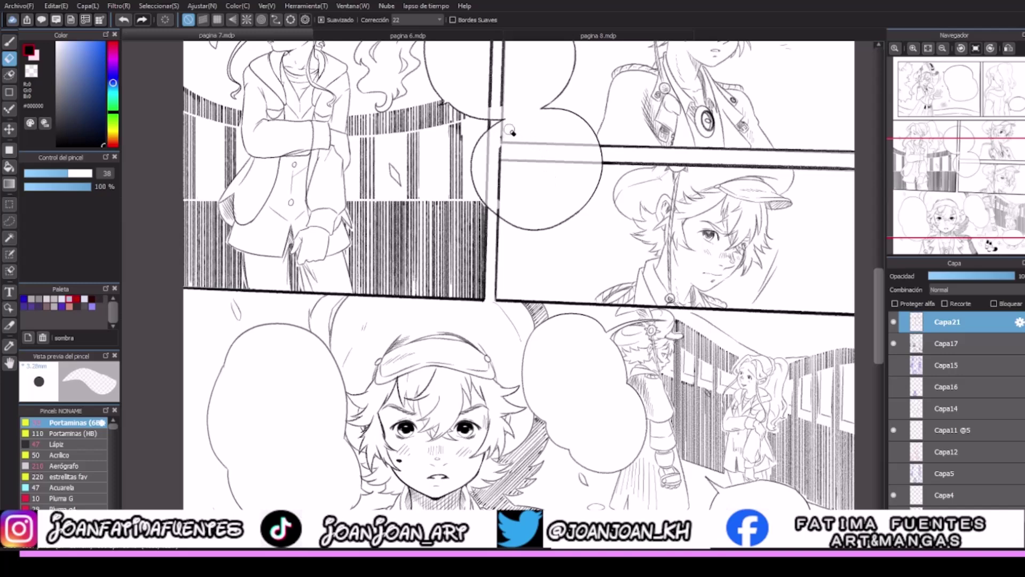
drag(504, 133, 501, 187)
scroll(870, 309, up, 3)
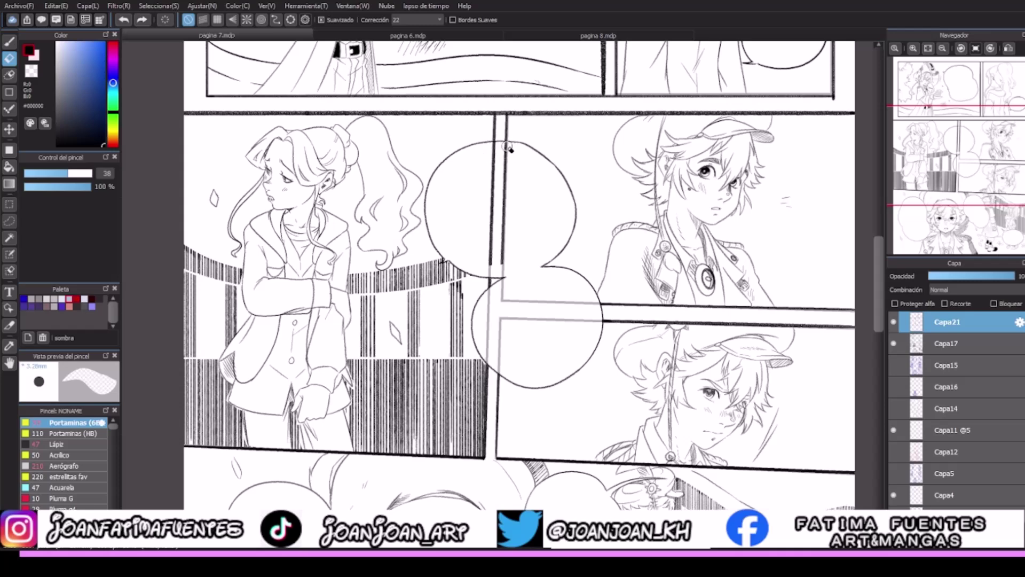
mouse_move(514, 153)
mouse_down()
mouse_move(492, 265)
mouse_move(504, 153)
mouse_move(507, 268)
mouse_up()
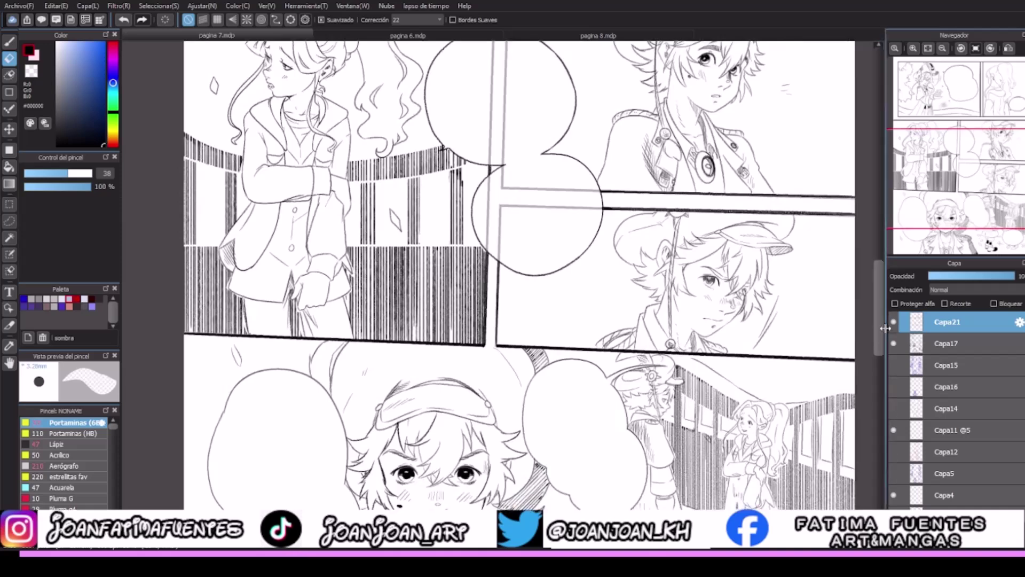
drag(878, 320, 880, 347)
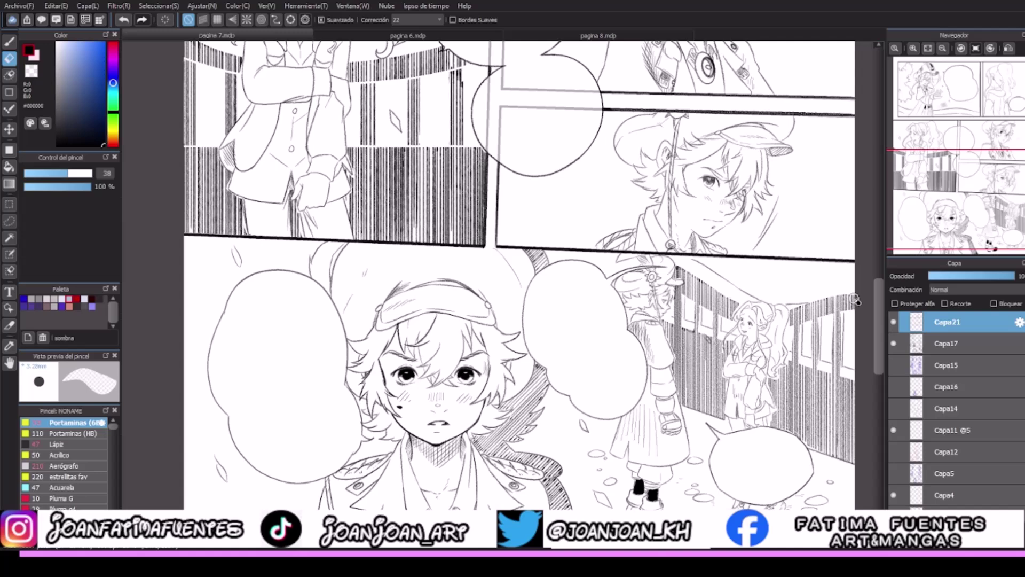
drag(958, 199, 964, 139)
click(928, 48)
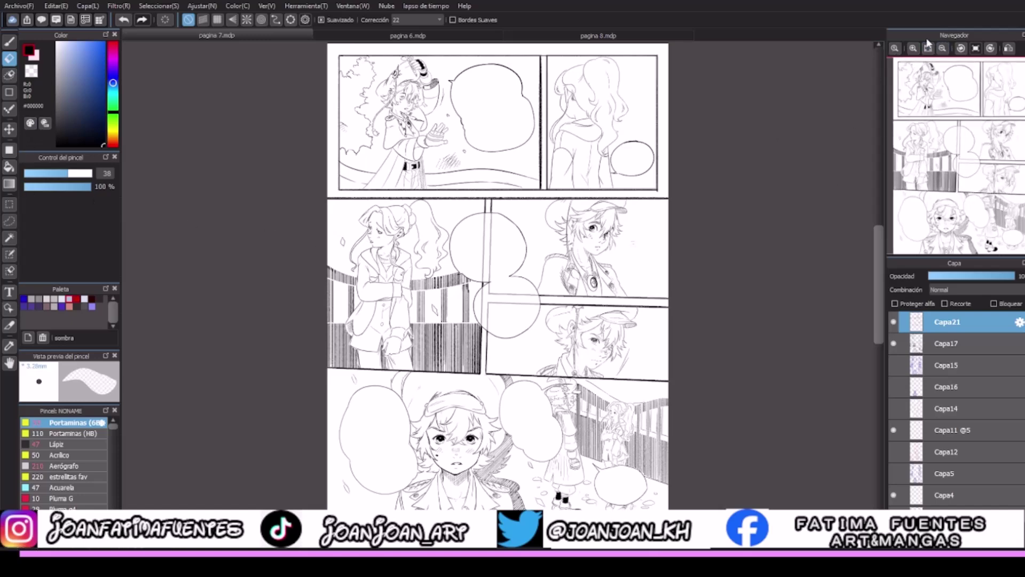
Duplicate the Capa17 line-art layer and merge the copy down to darken the ink lines.
click(914, 48)
click(914, 48)
drag(965, 167, 973, 237)
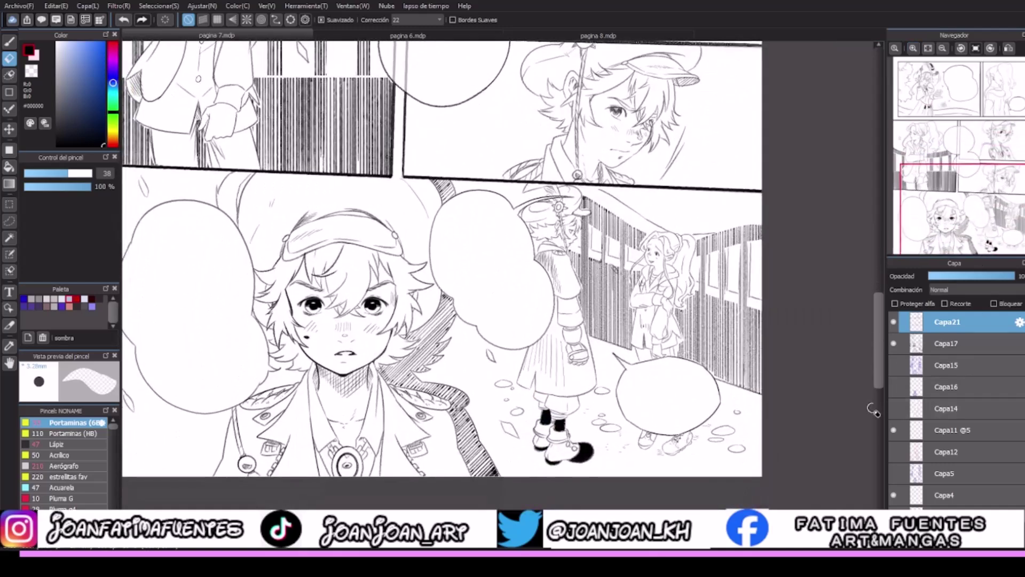
click(975, 345)
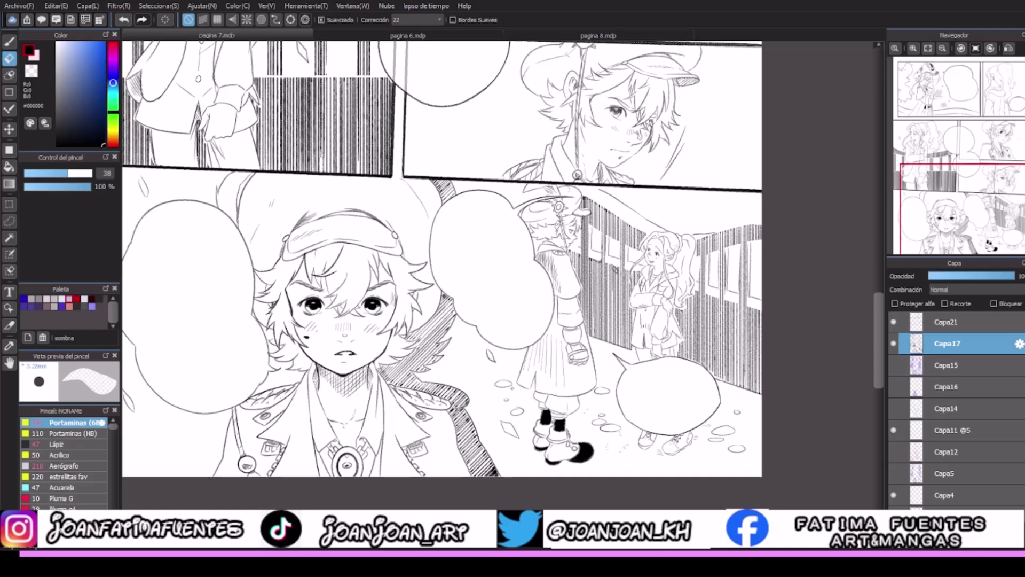
key(ctrl+shift+d)
key(ctrl+e)
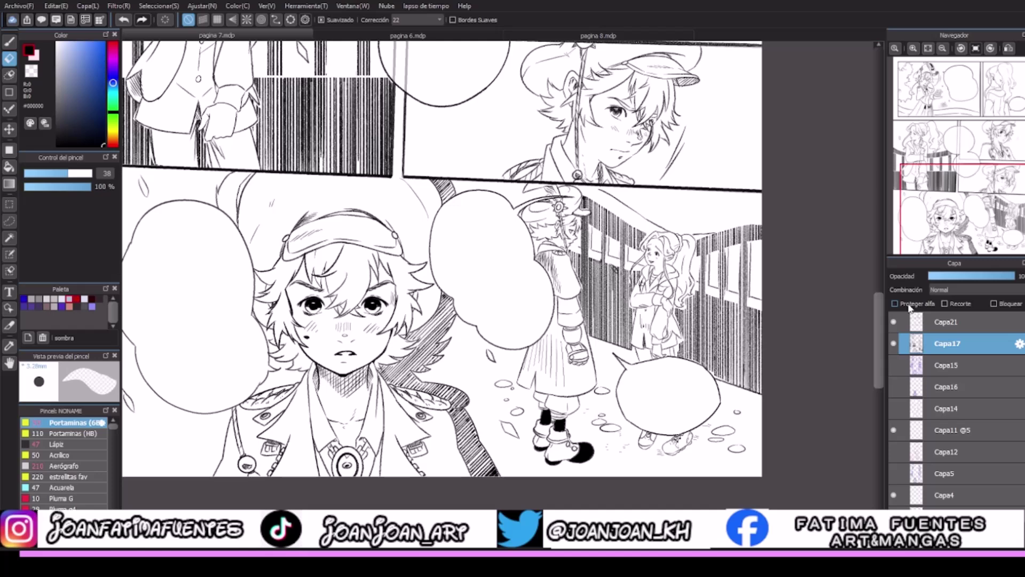
On Capa21, erase the border lines crossing the gutter openings atop the middle row and between the two top panels.
drag(879, 374, 889, 321)
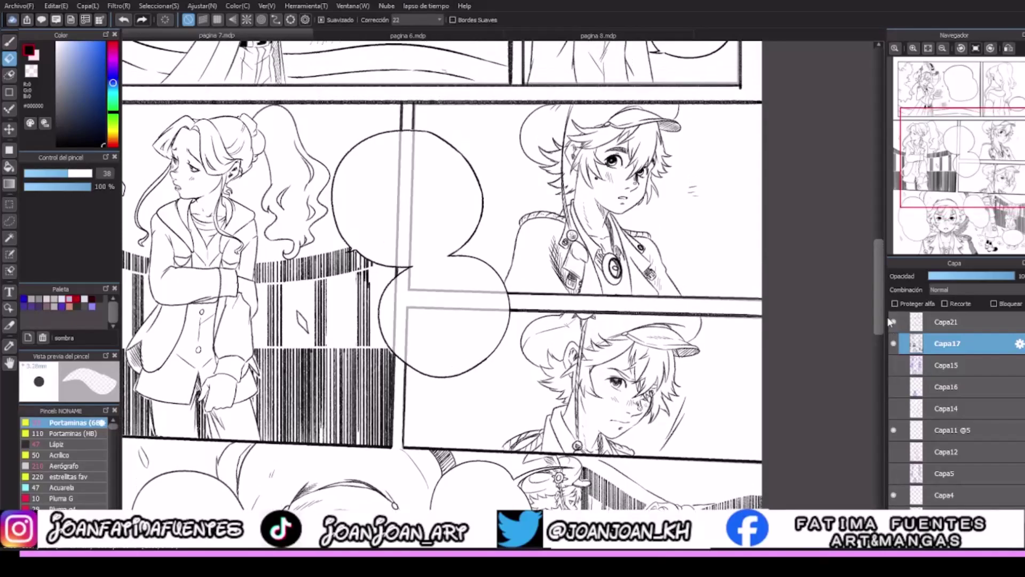
scroll(941, 191, up, 2)
drag(941, 192, 973, 132)
click(955, 323)
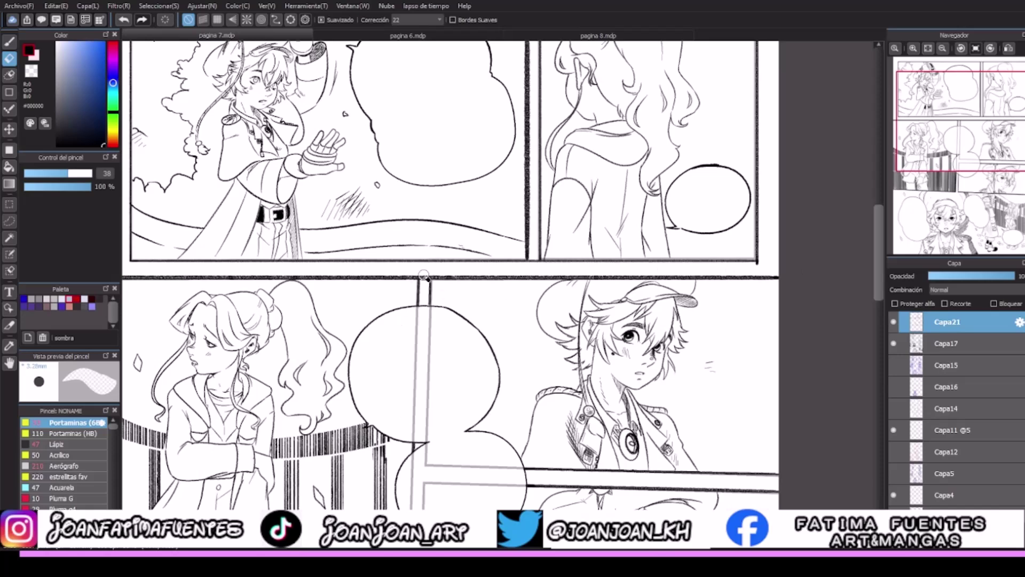
drag(420, 277, 419, 303)
scroll(882, 288, down, 5)
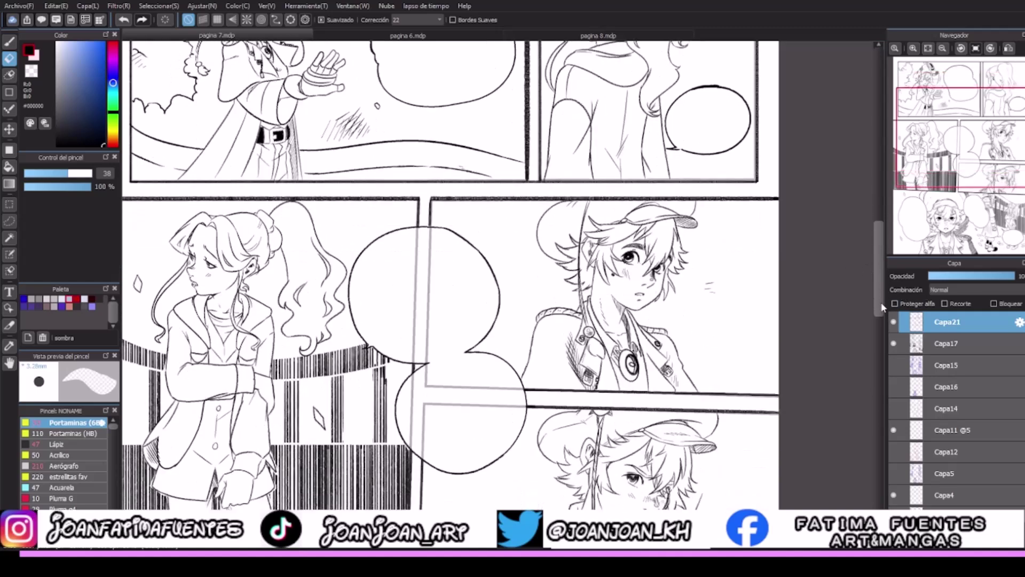
drag(952, 215, 972, 107)
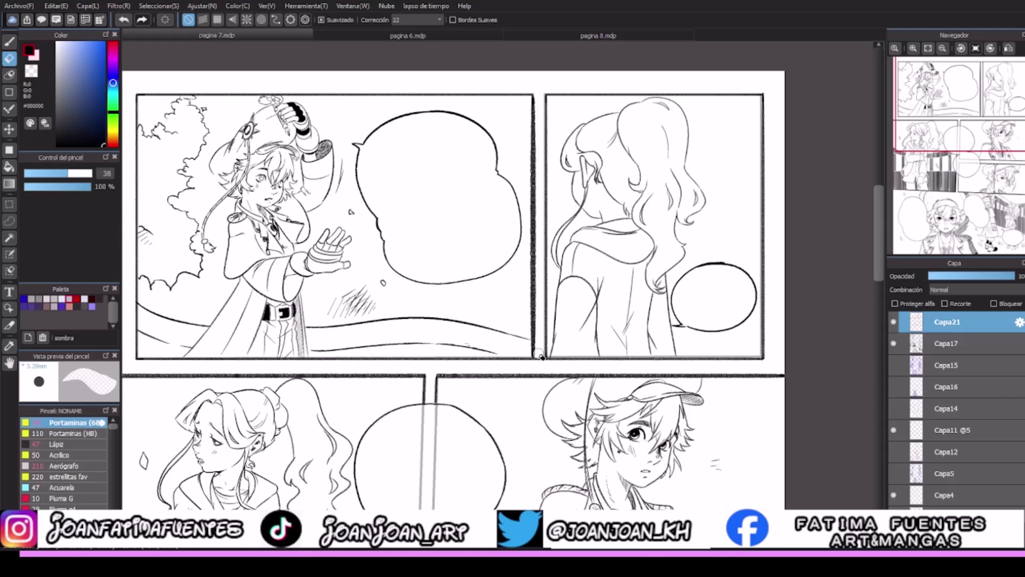
mouse_move(536, 362)
mouse_down()
mouse_move(539, 347)
mouse_move(538, 368)
mouse_up()
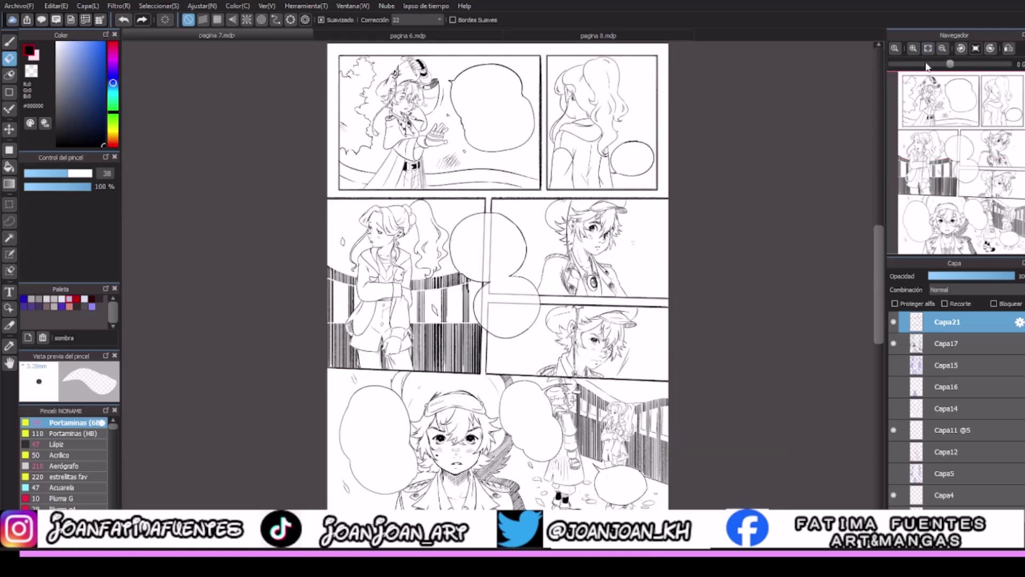
Check the panel borders without the Capa17 line art, restore that layer and hide the Capa11 border guide layer.
click(928, 48)
click(893, 343)
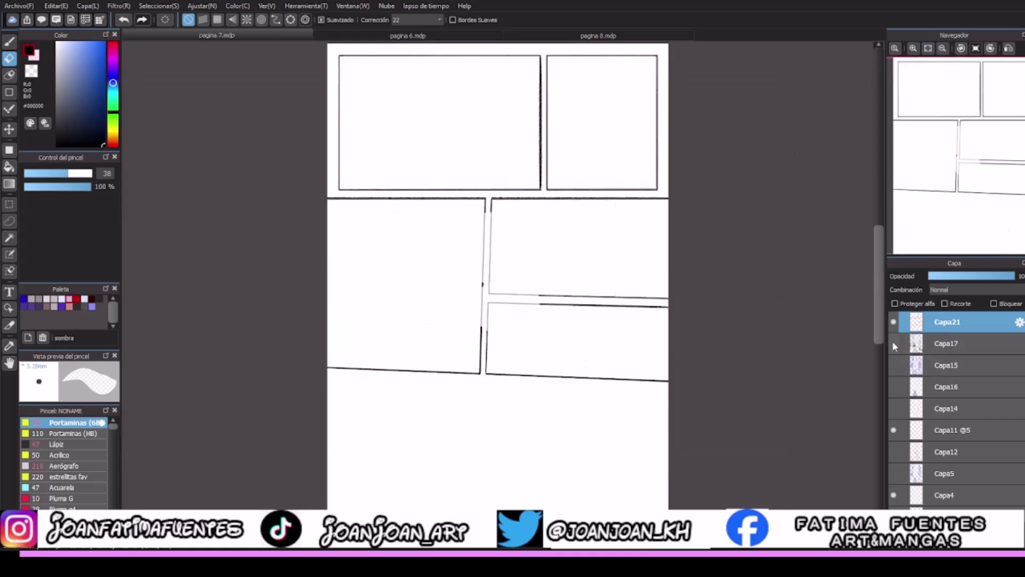
click(893, 343)
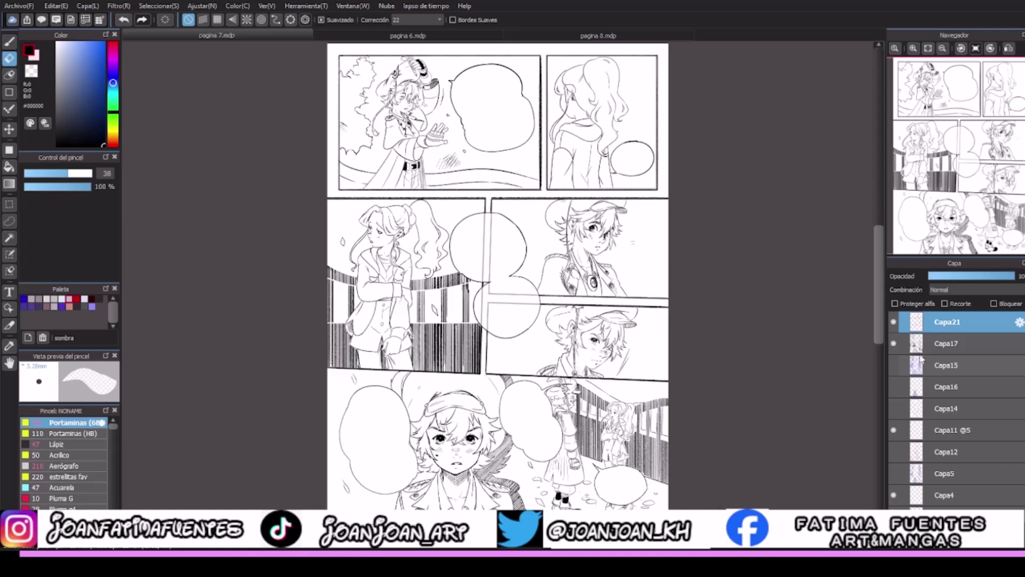
click(893, 430)
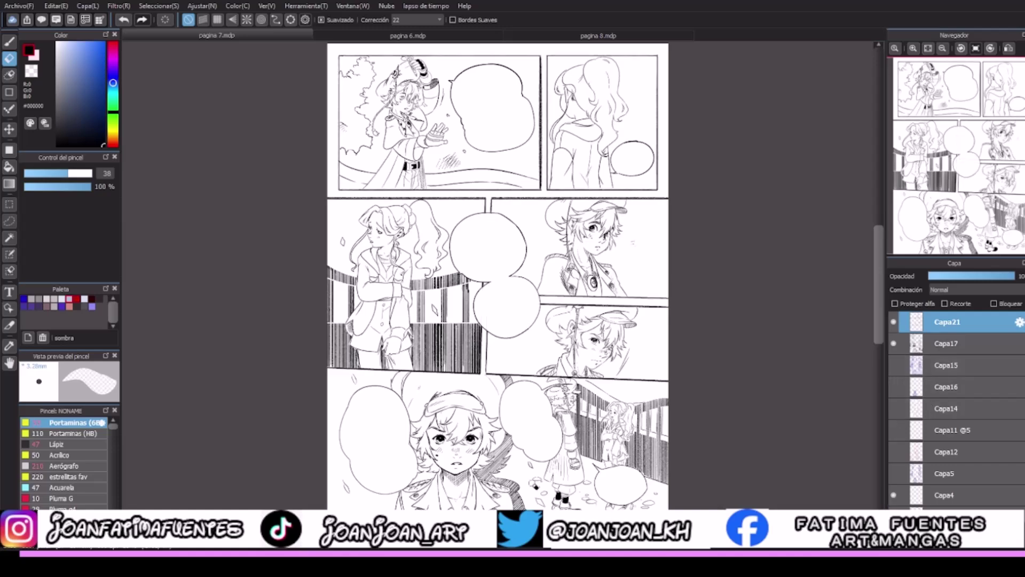
Fill the glove of the standing boy in the bottom panel with black on Capa21 and touch it up with the Portaminas brush.
click(913, 51)
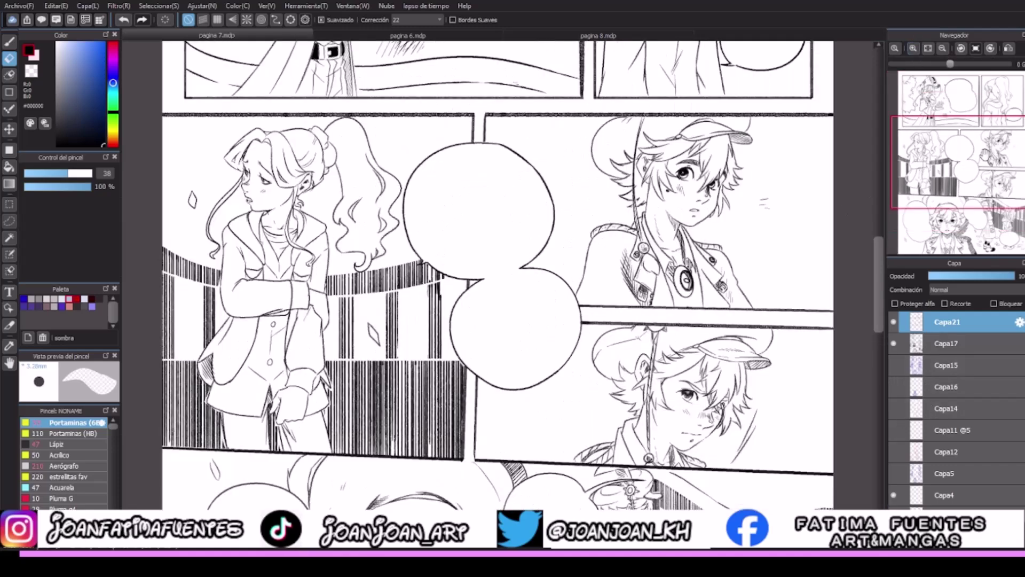
drag(958, 147, 959, 211)
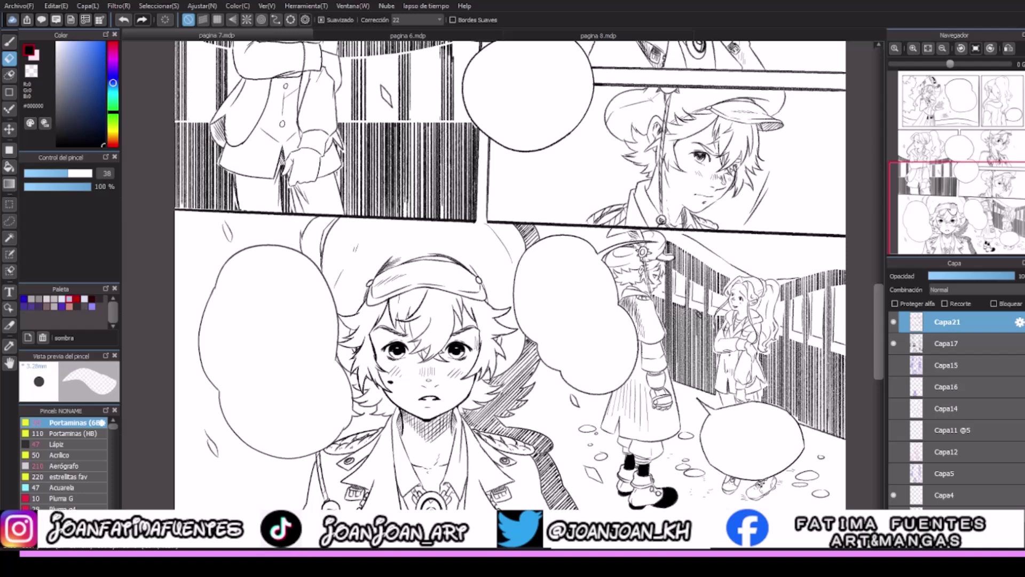
click(9, 166)
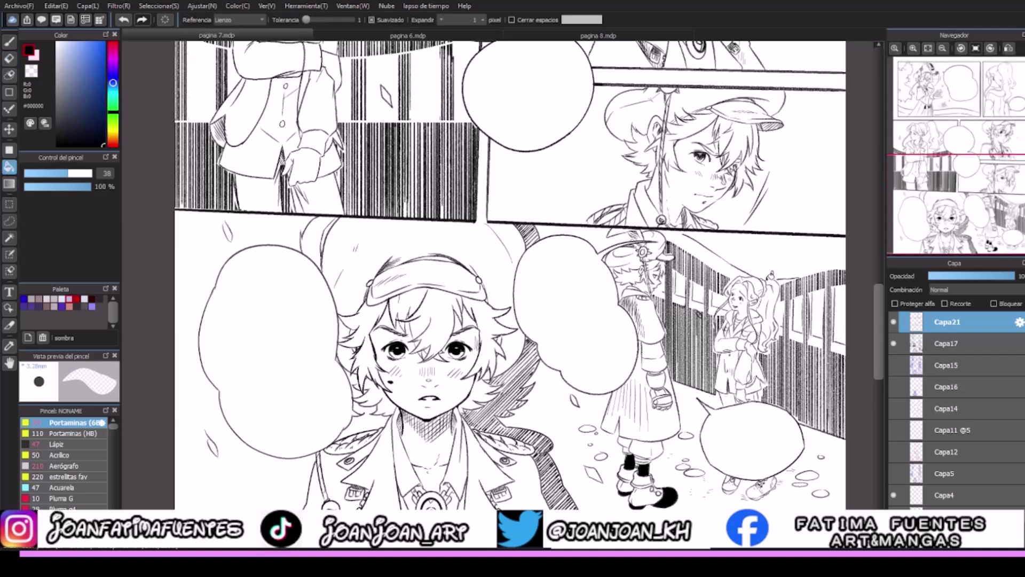
click(913, 48)
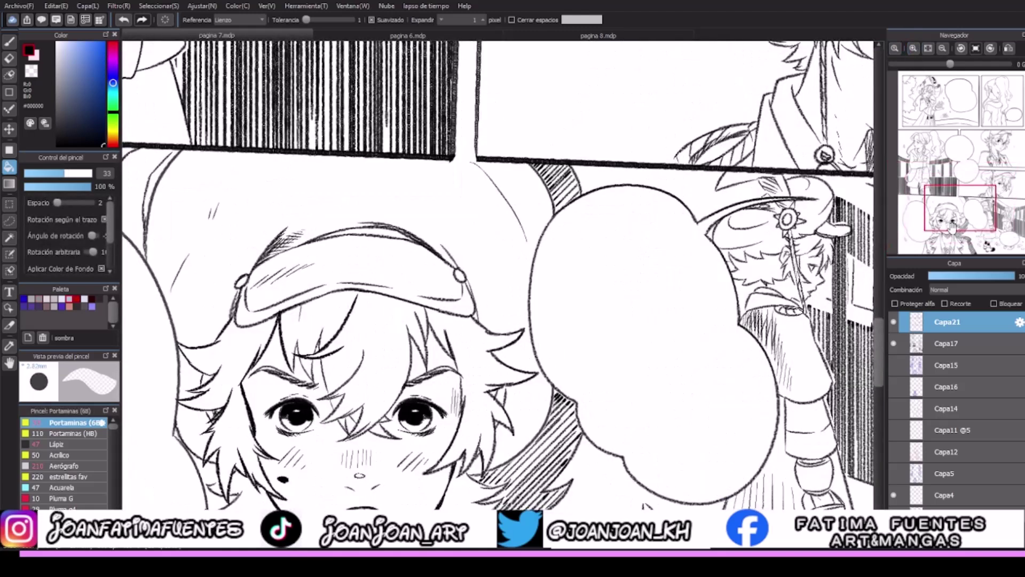
drag(953, 205, 964, 222)
click(611, 214)
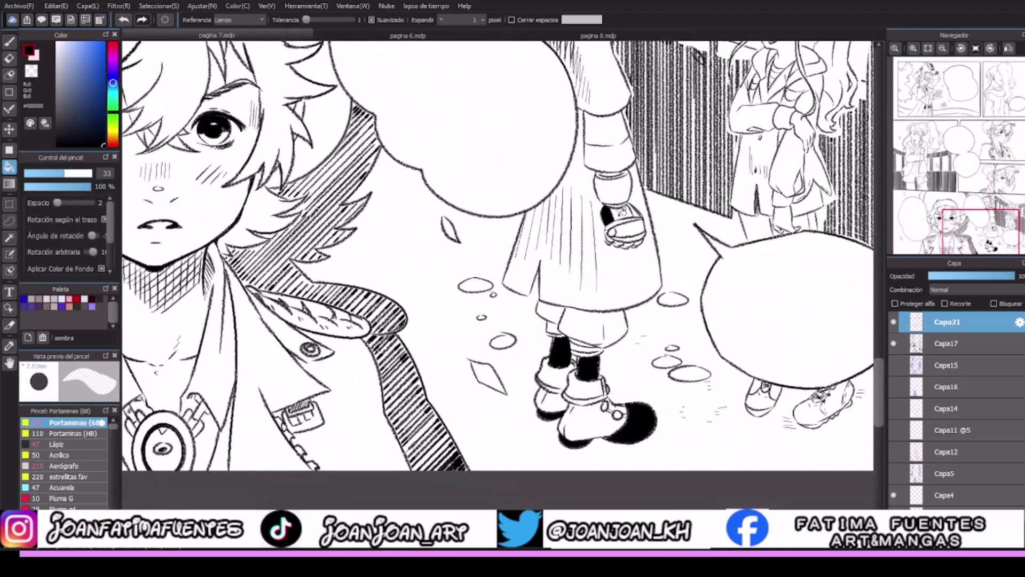
click(634, 212)
click(10, 41)
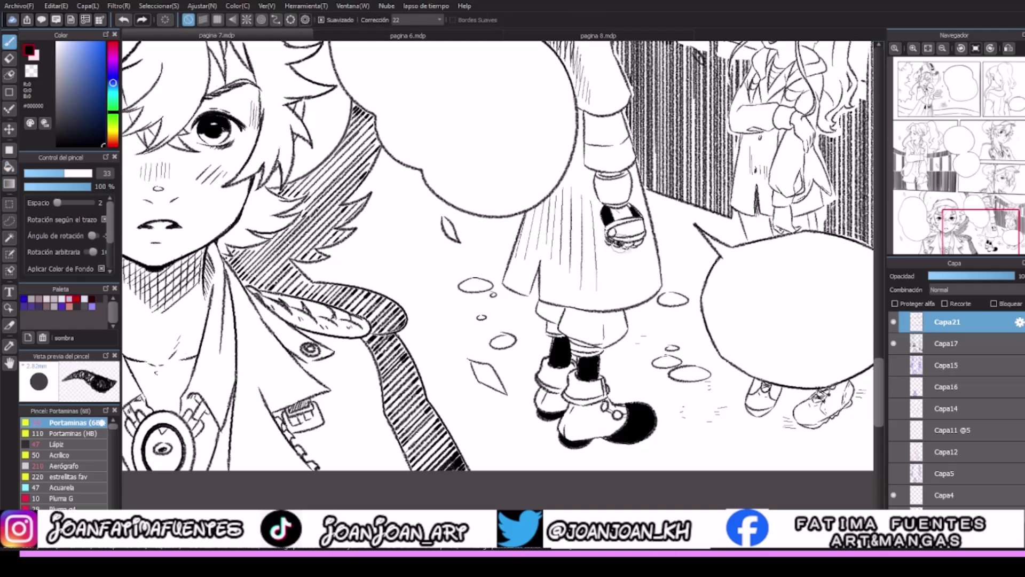
drag(611, 241, 646, 237)
drag(1006, 253, 986, 239)
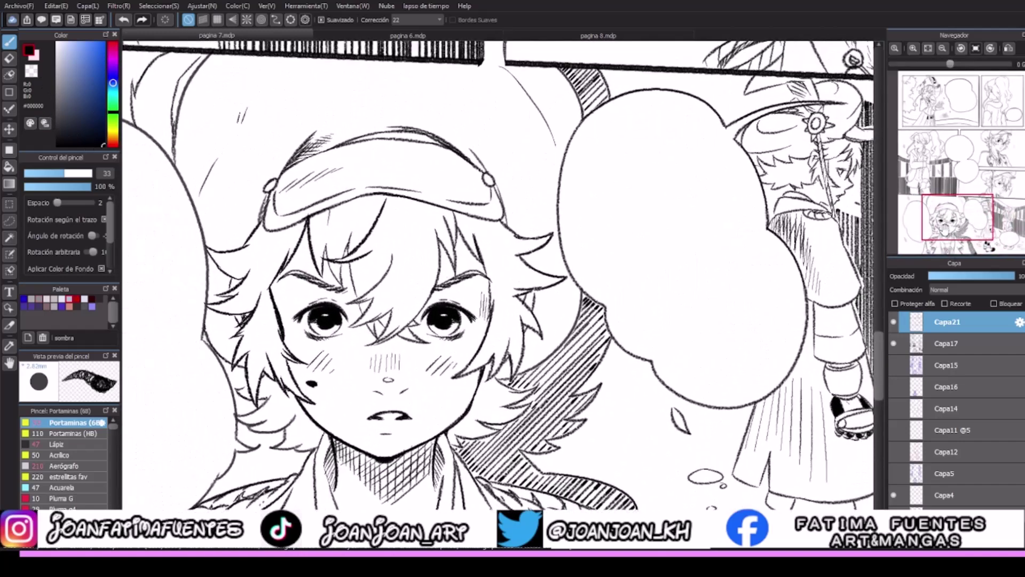
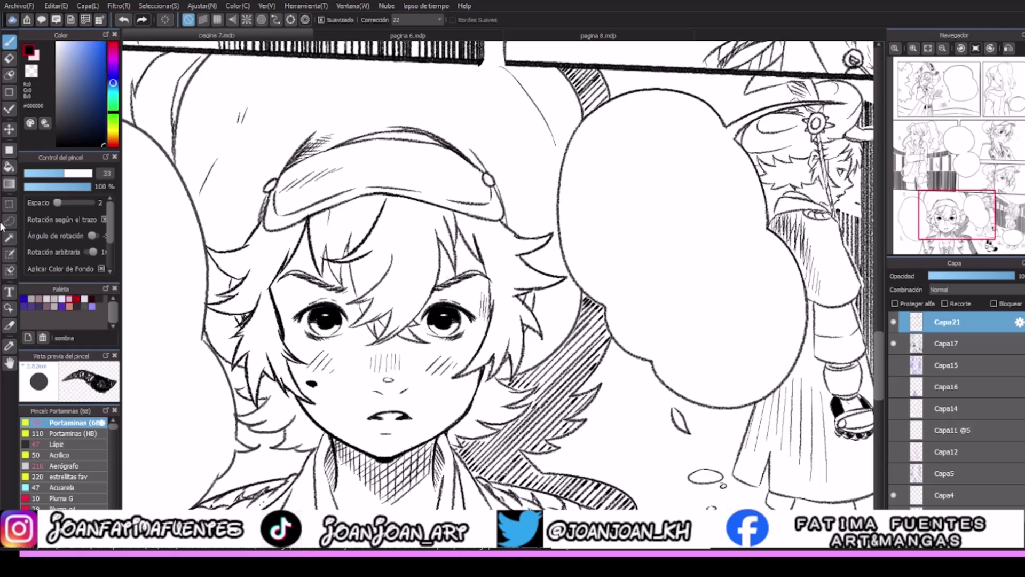
Look over the page 8 sketch with its Capa10 layer shown and return to the bottom panel of page 7.
click(929, 48)
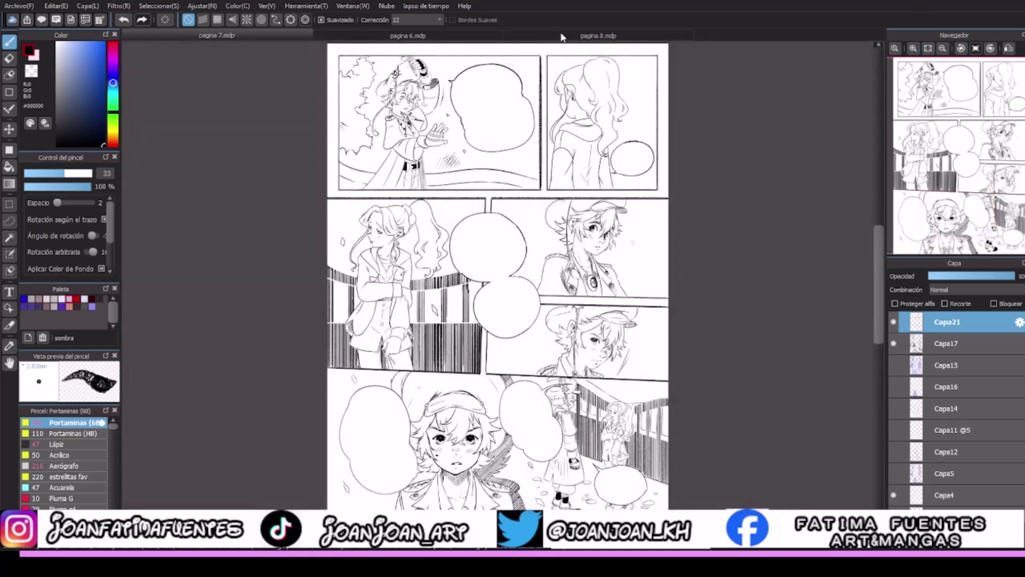
click(576, 37)
click(893, 344)
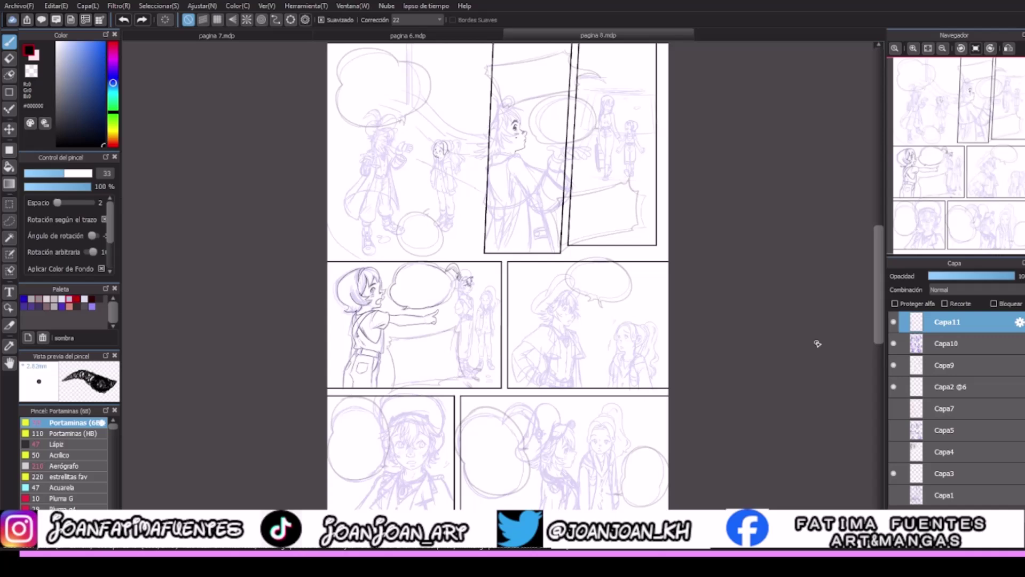
click(271, 34)
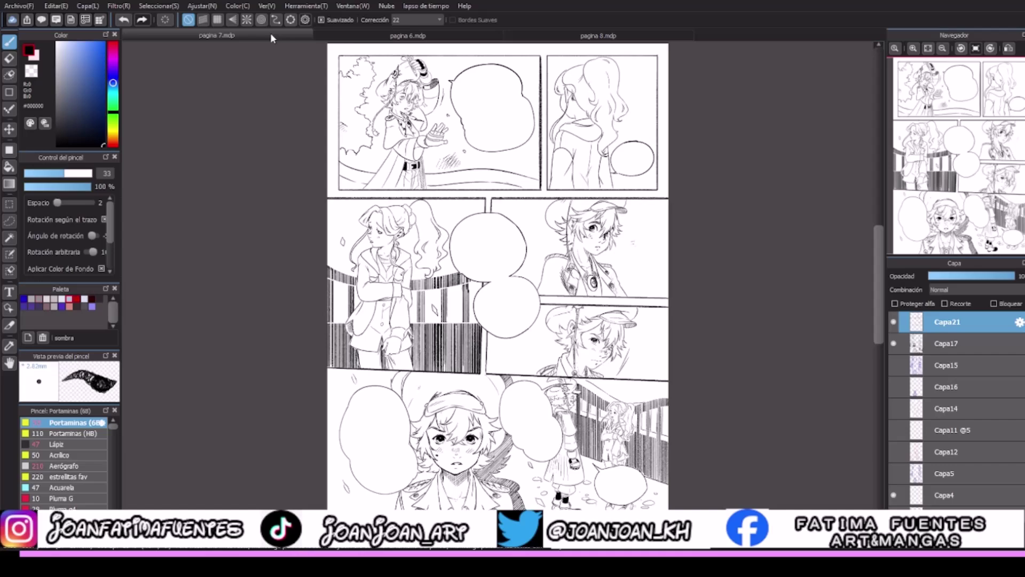
scroll(221, 423, down, 2)
scroll(221, 431, up, 5)
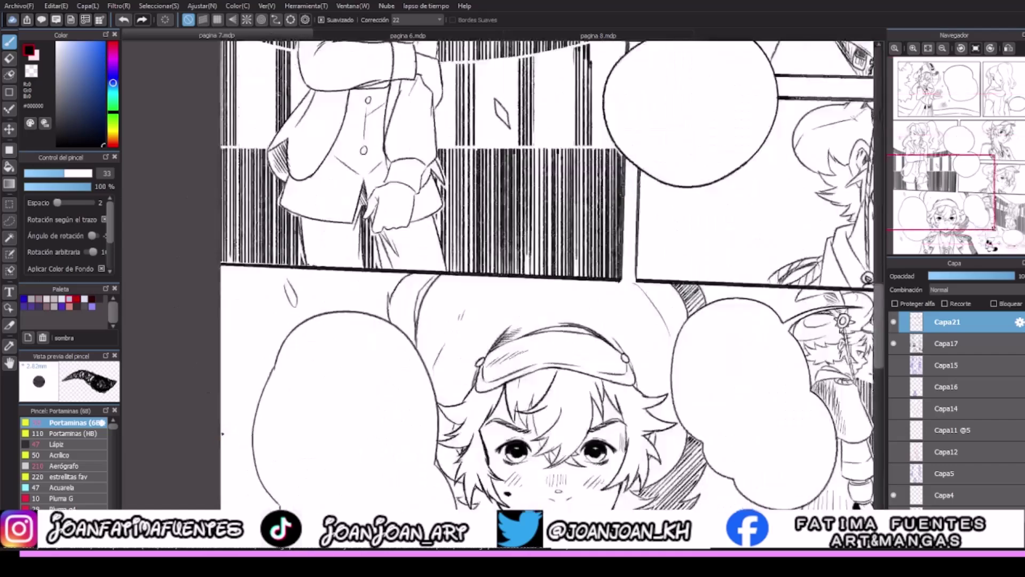
drag(961, 206, 966, 227)
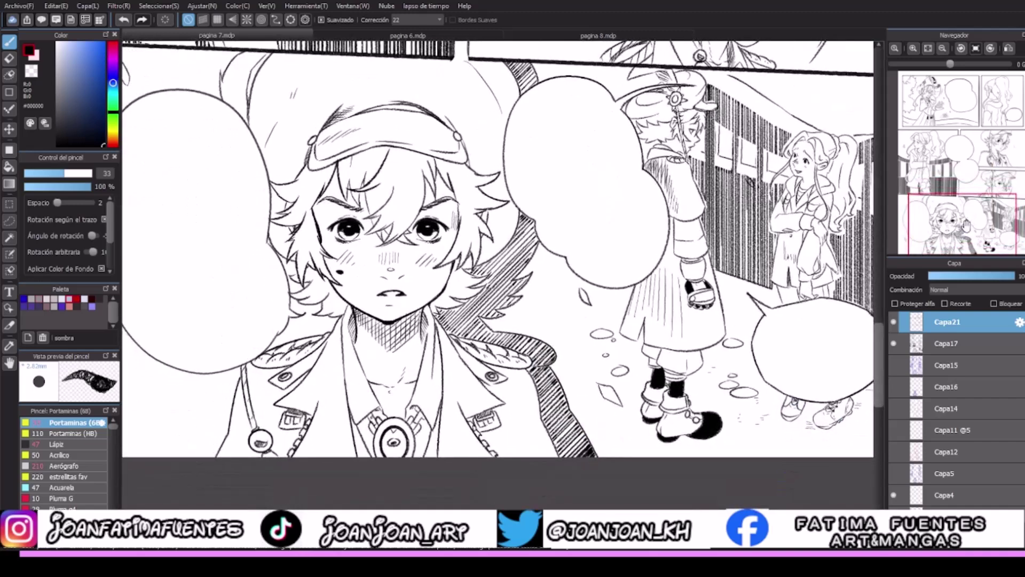